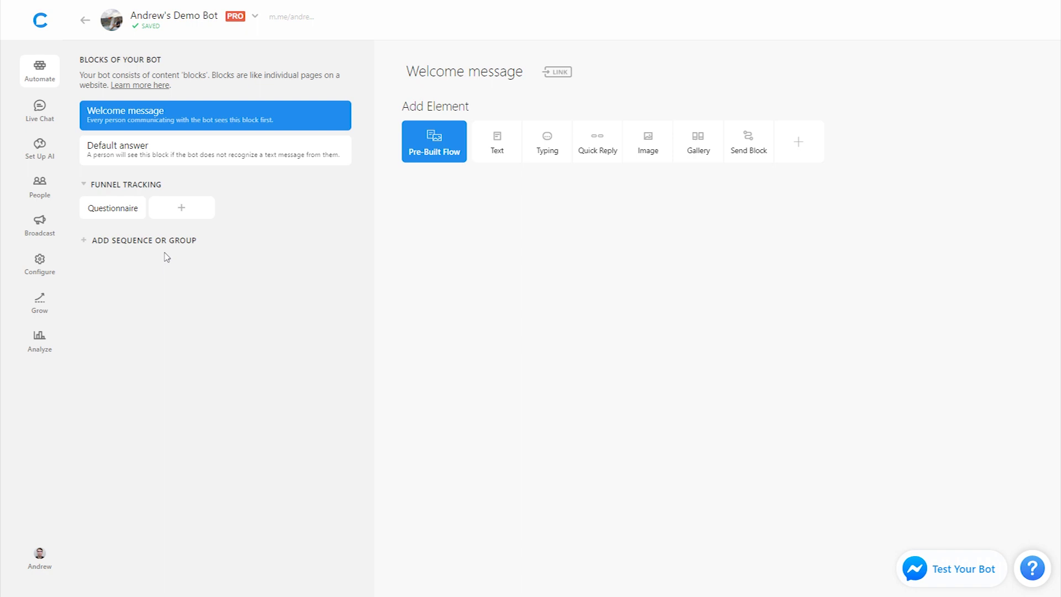
- Add a new block named 'Feedback Form' under Funnel Tracking
click(185, 209)
text(Feedback Form)
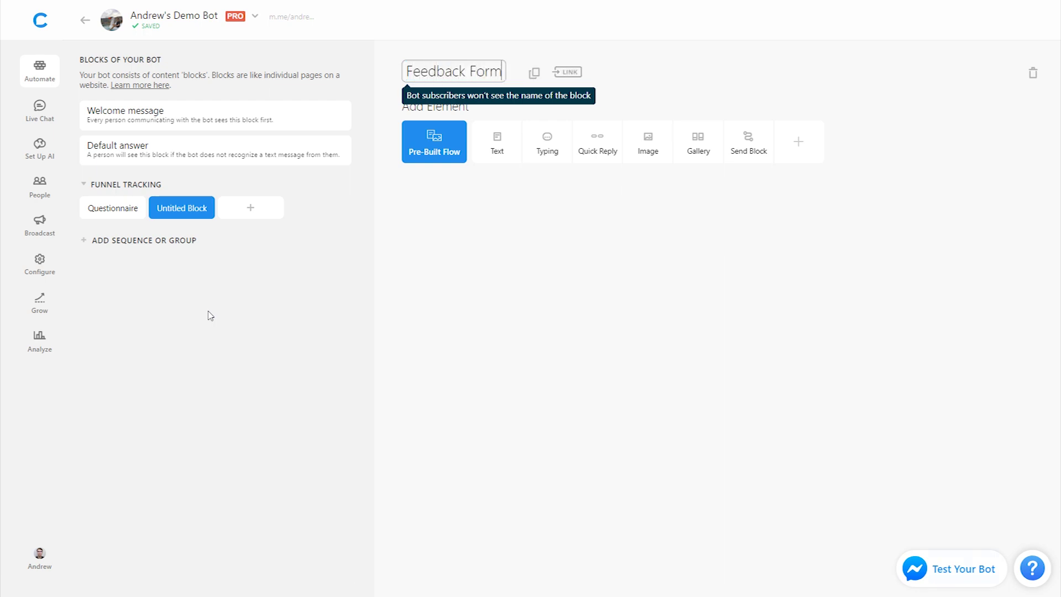
key(Return)
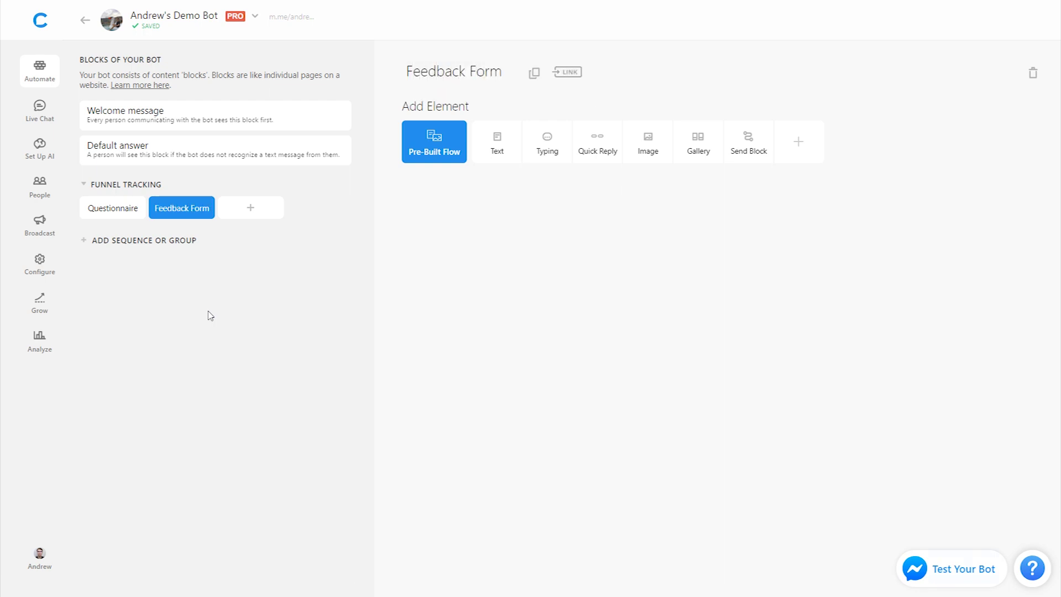
- Add a User Email element asking "What's your email?" and saving the answer to {{email}}
click(801, 155)
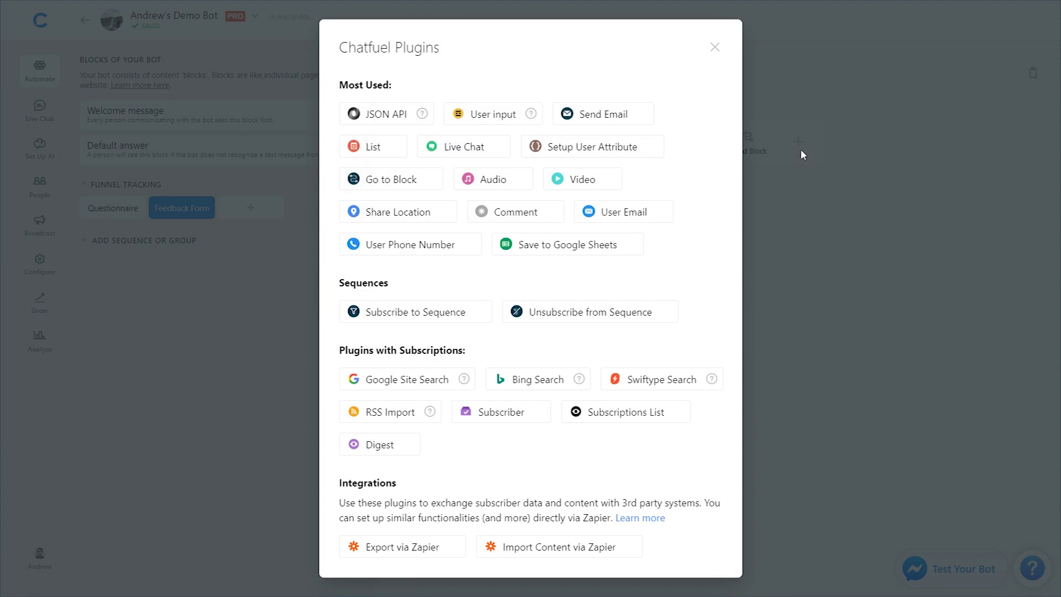
click(652, 215)
click(570, 264)
key(ctrl+a)
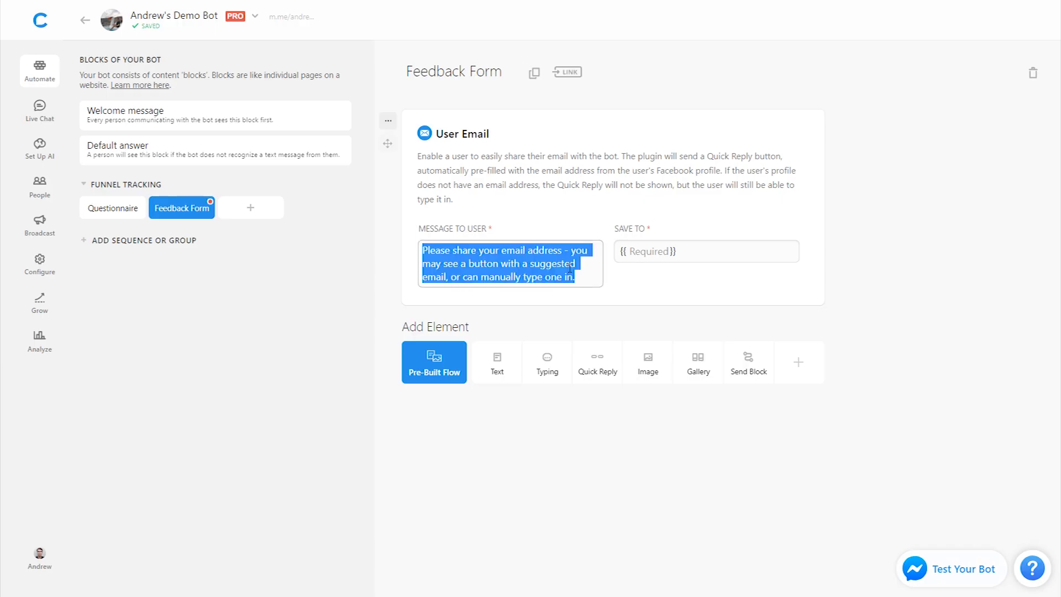
text(What's you r)
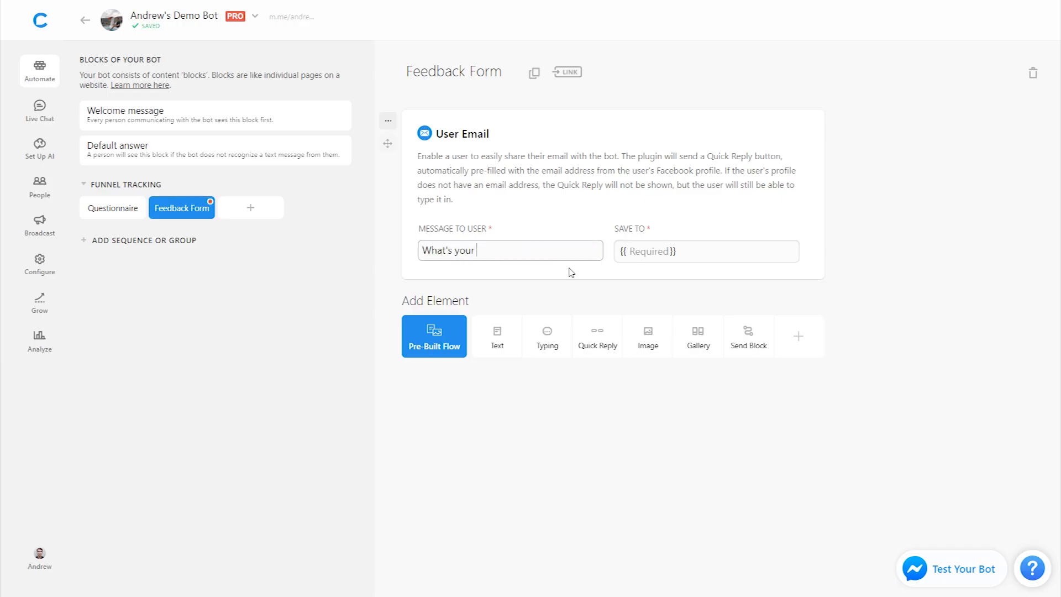
text( email?)
click(669, 257)
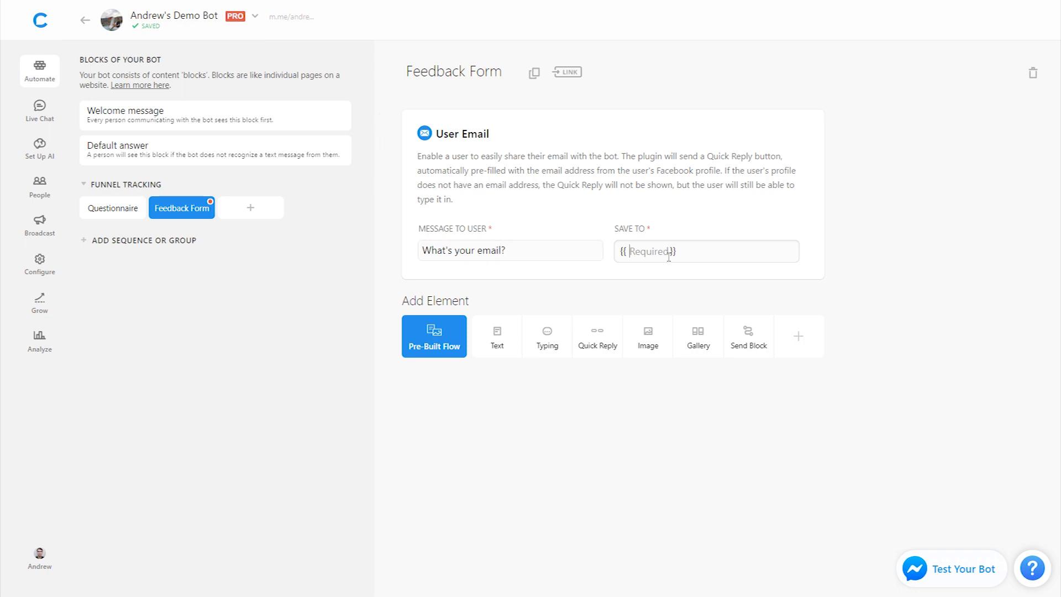
text(email)
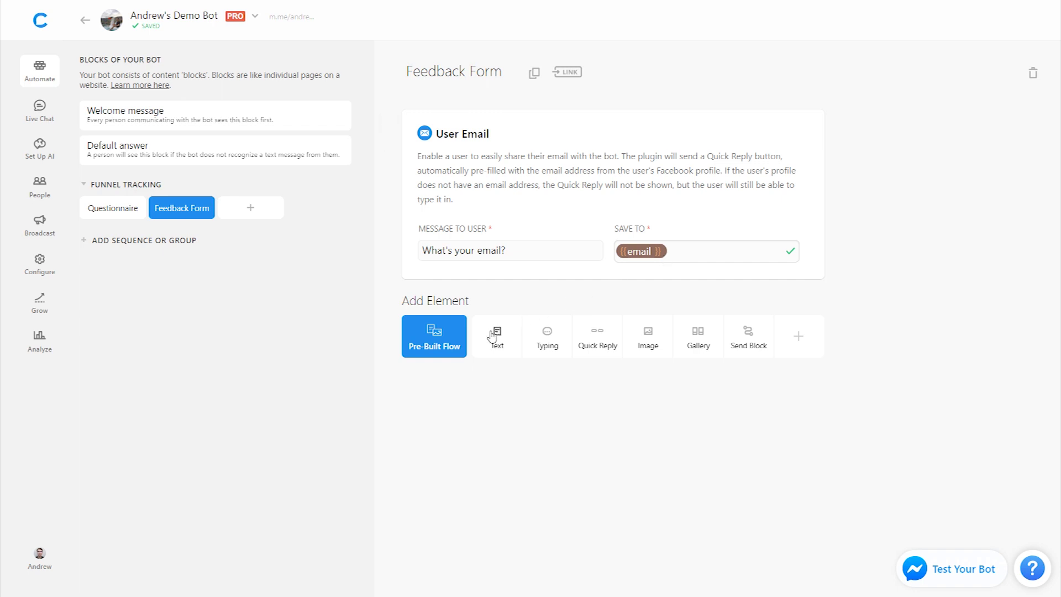
click(493, 335)
- Ask "What's your favorite color?" with Red, Blue and Green quick replies, followed by an empty text card
text(What's yo)
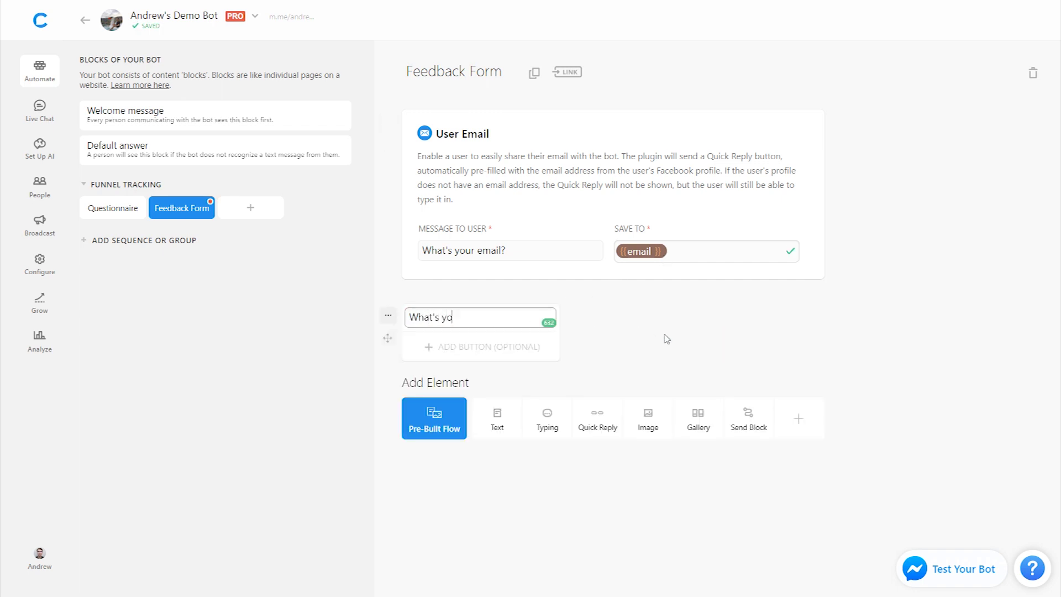
text(ur favorite color?)
click(613, 426)
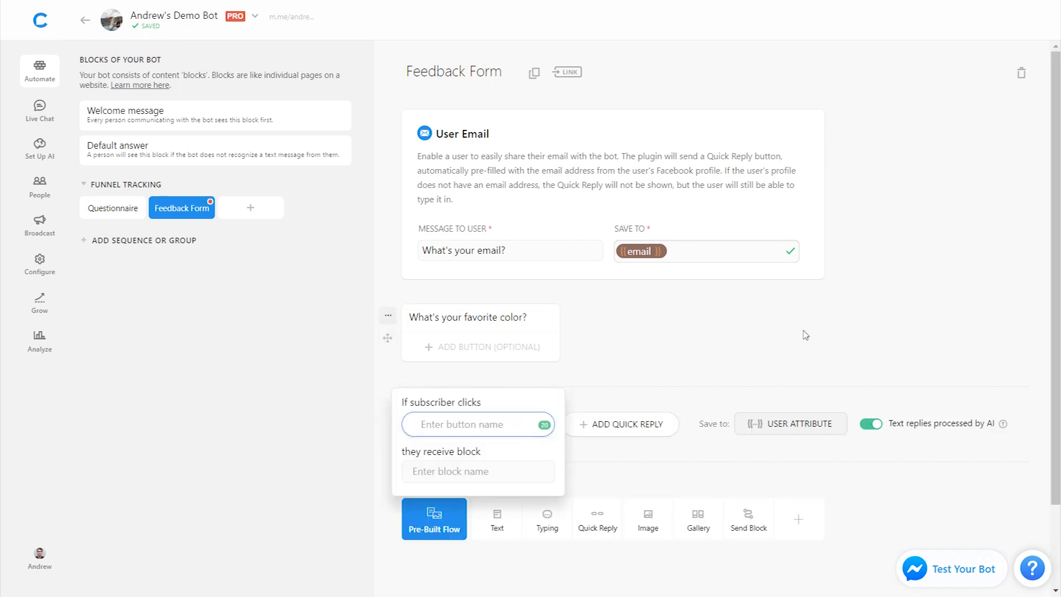
text(Red)
key(Return)
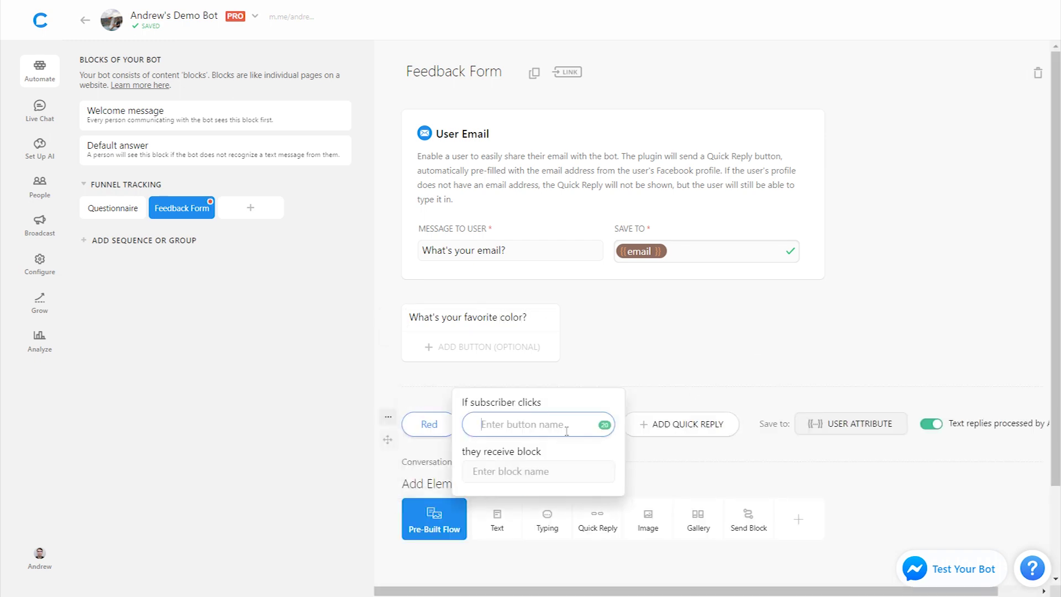
text(Blue)
key(Return)
text(R)
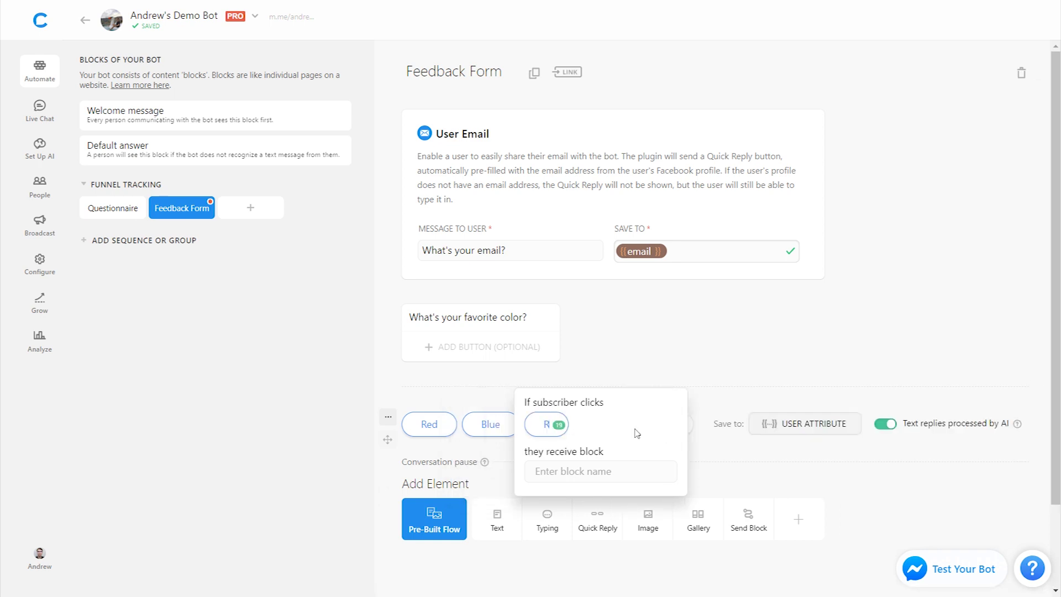
key(BackSpace)
text(Green)
click(901, 325)
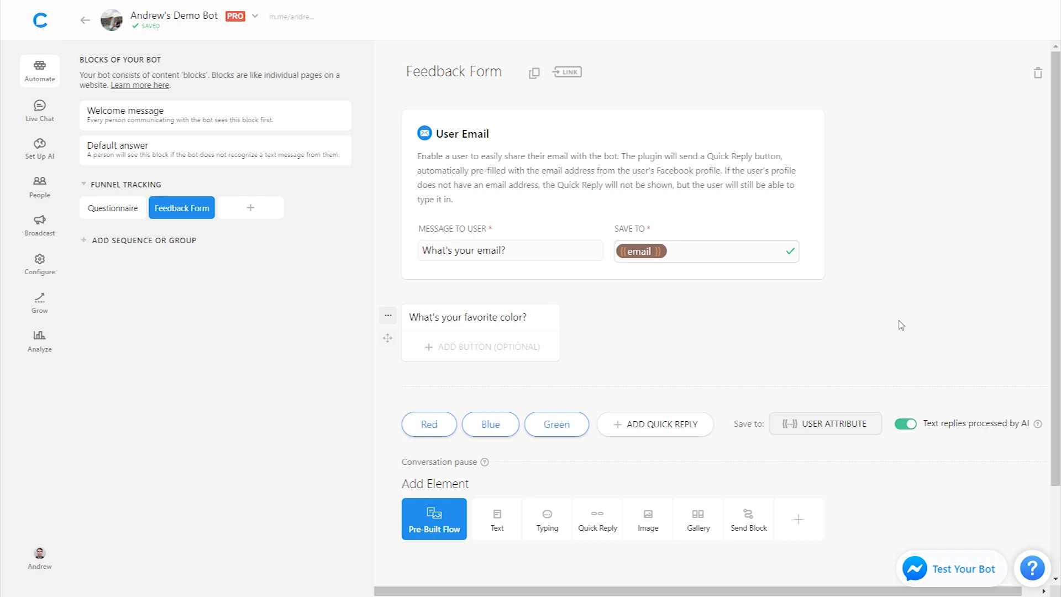
scroll(901, 325, down, 2)
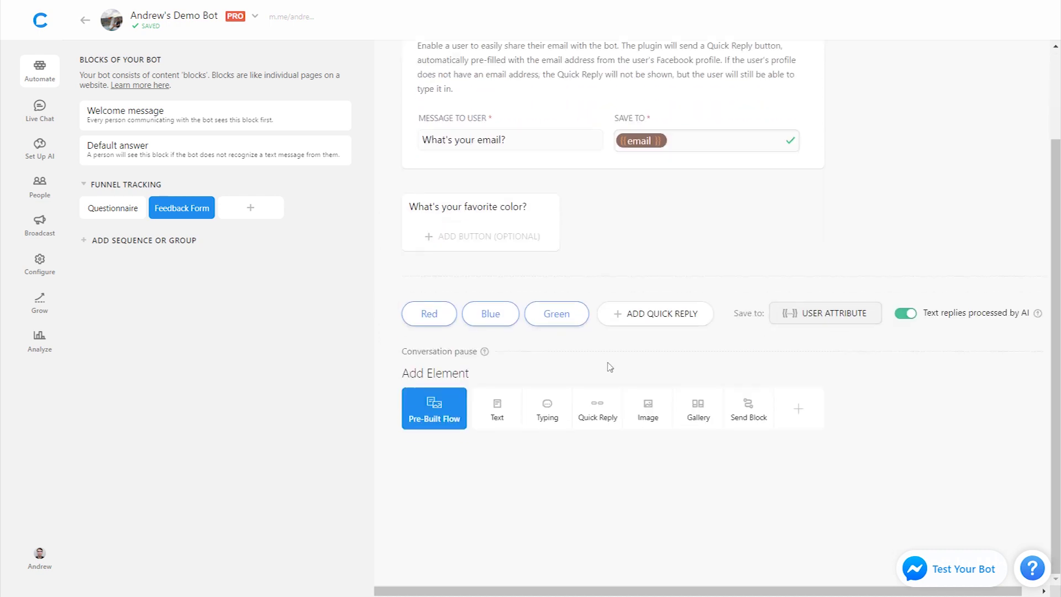
click(517, 403)
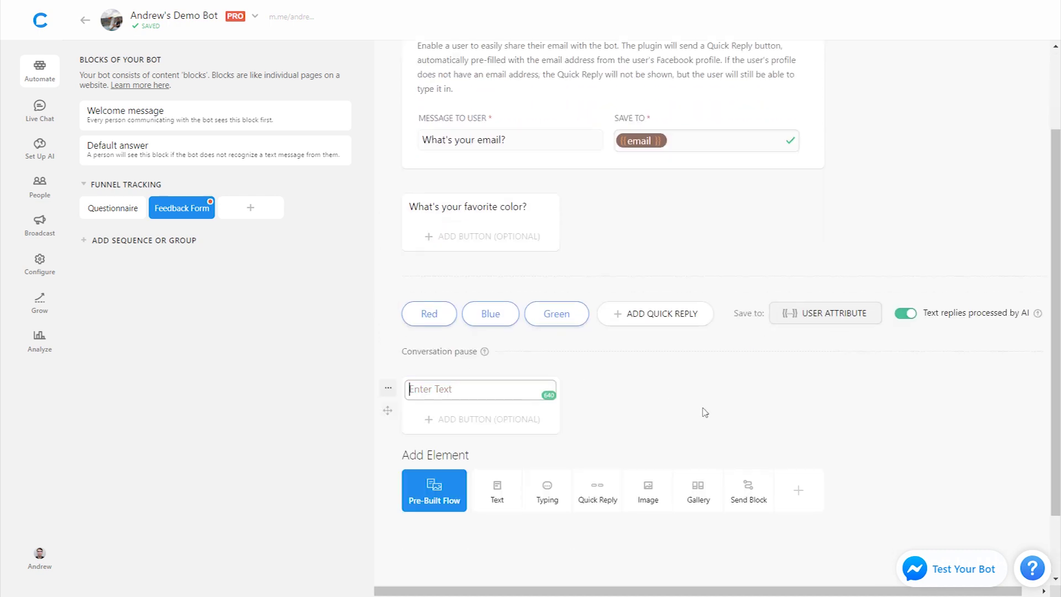
- Ask "What would you rate this experience?" with a one-star emoji quick reply
text(What would you rate this experience?)
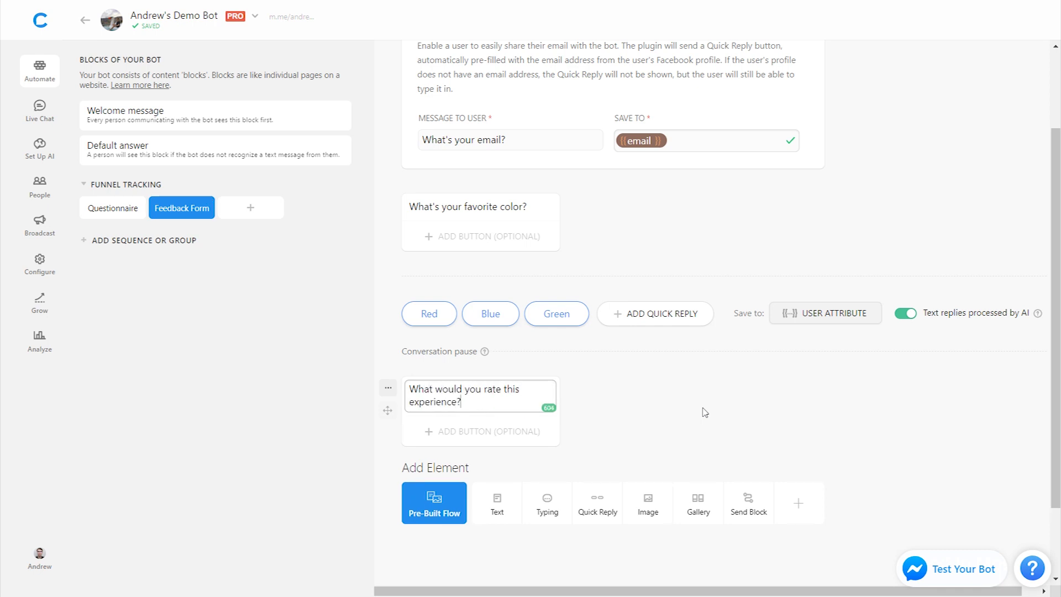
scroll(691, 417, down, 1)
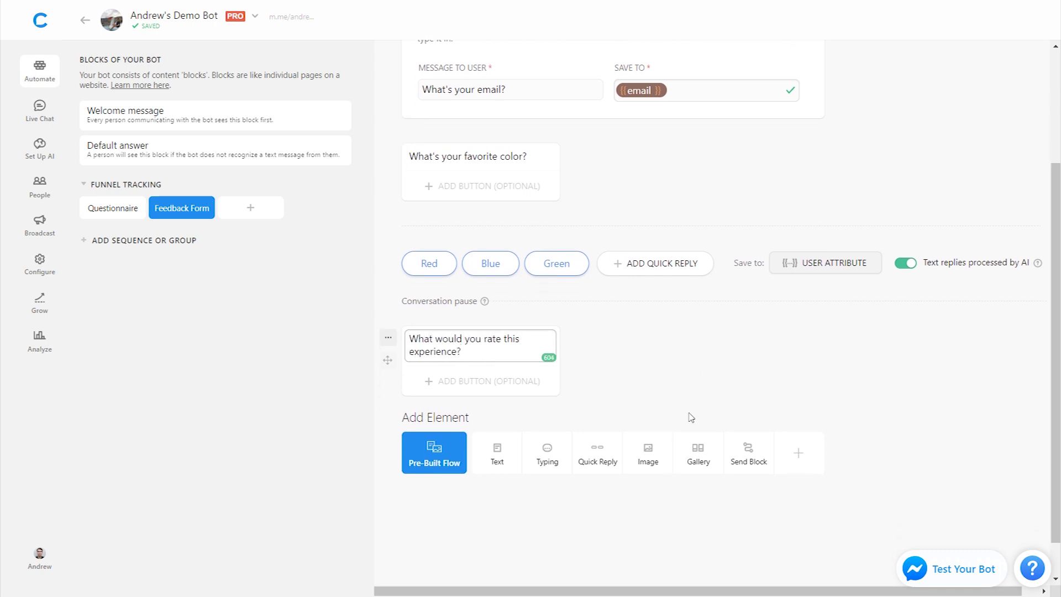
click(597, 450)
key(super+period)
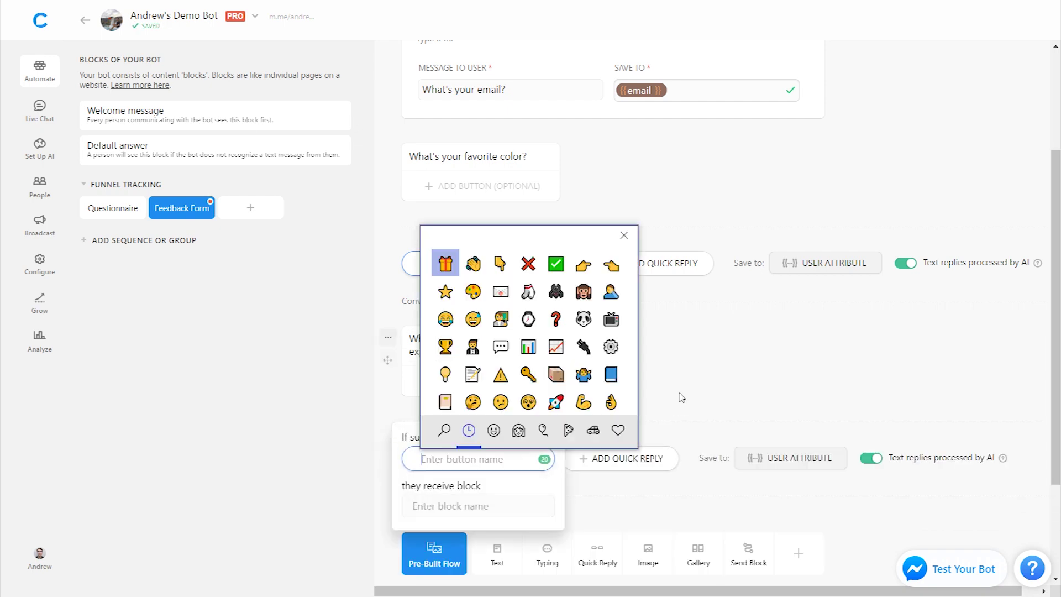
text(star)
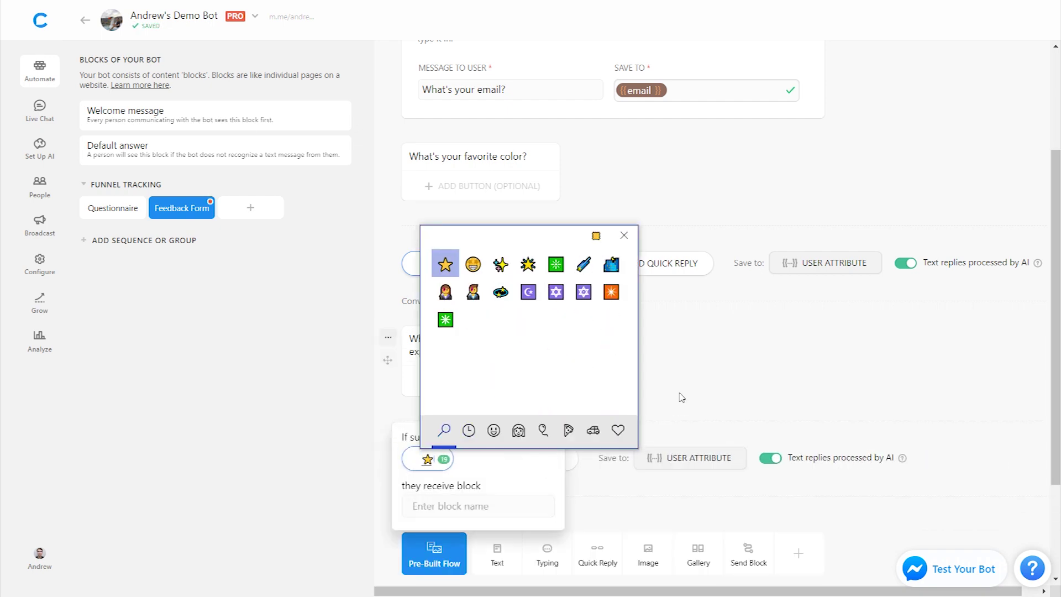
key(Return)
- Add rating quick replies of two, three, four and five stars
click(567, 455)
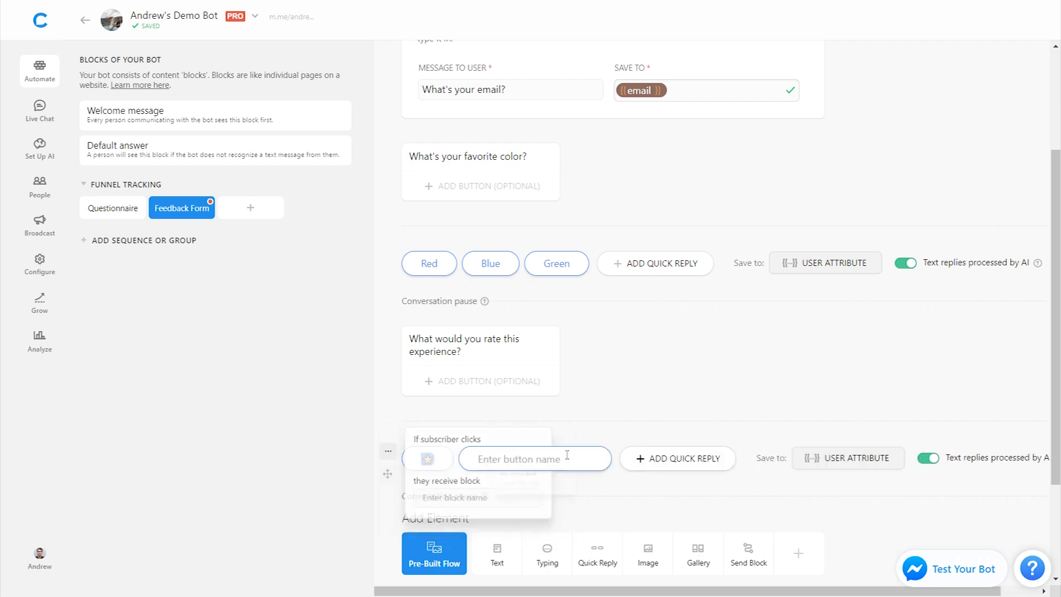
text(⭐⭐)
click(642, 458)
text(⭐⭐)
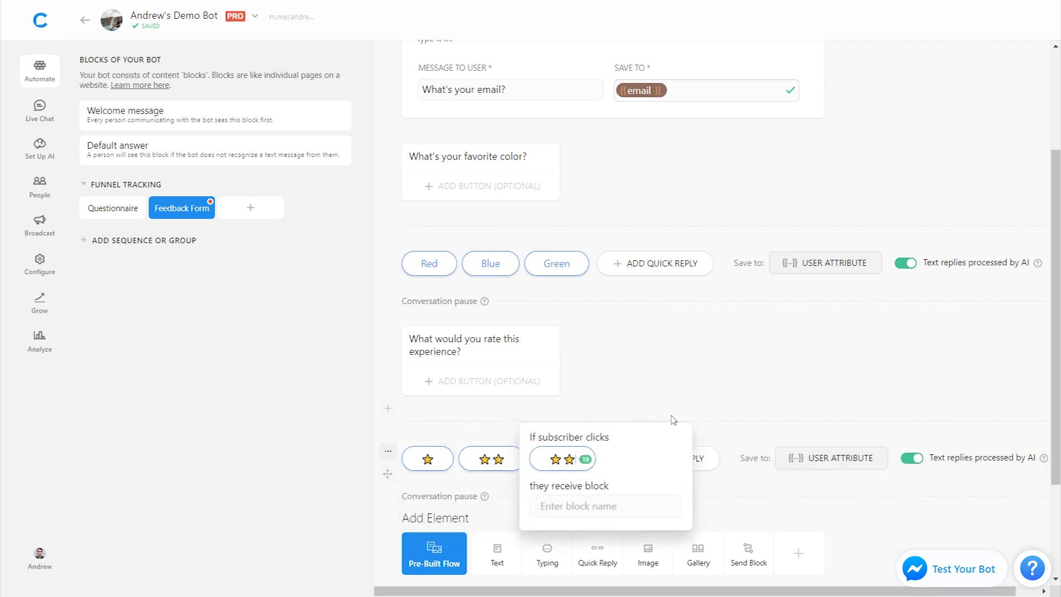
text(⭐)
click(718, 459)
key(ctrl+v)
key(ctrl+v)
key(ctrl+v)
key(ctrl+v)
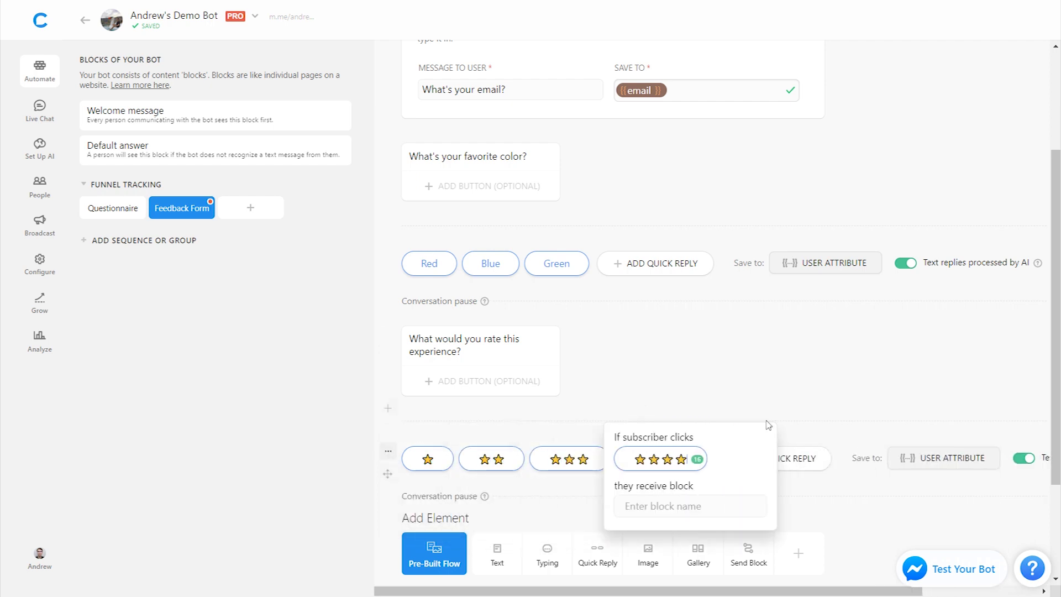
click(802, 459)
key(ctrl+v)
key(ctrl+v)
key(ctrl+v)
key(ctrl+v)
key(ctrl+v)
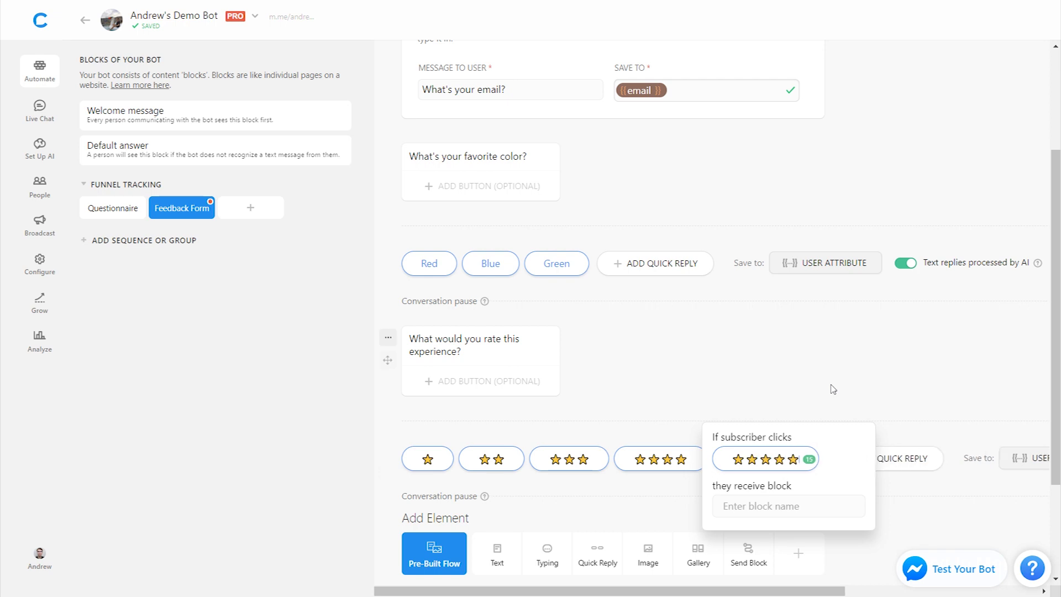
click(778, 387)
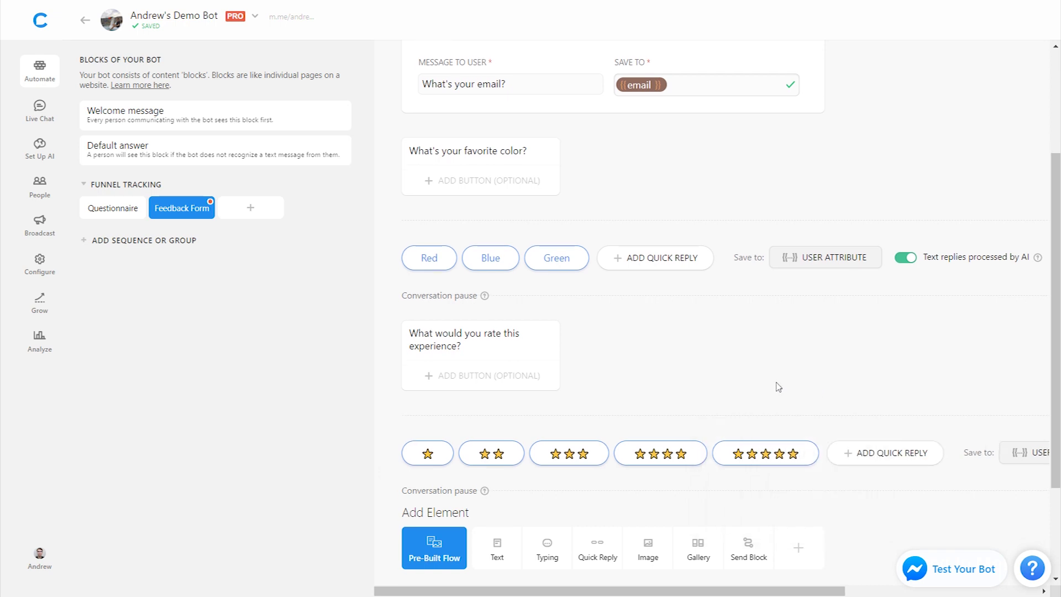
- Add a closing text card saying 'Thanks for your feedback!'
scroll(777, 386, down, 3)
click(498, 407)
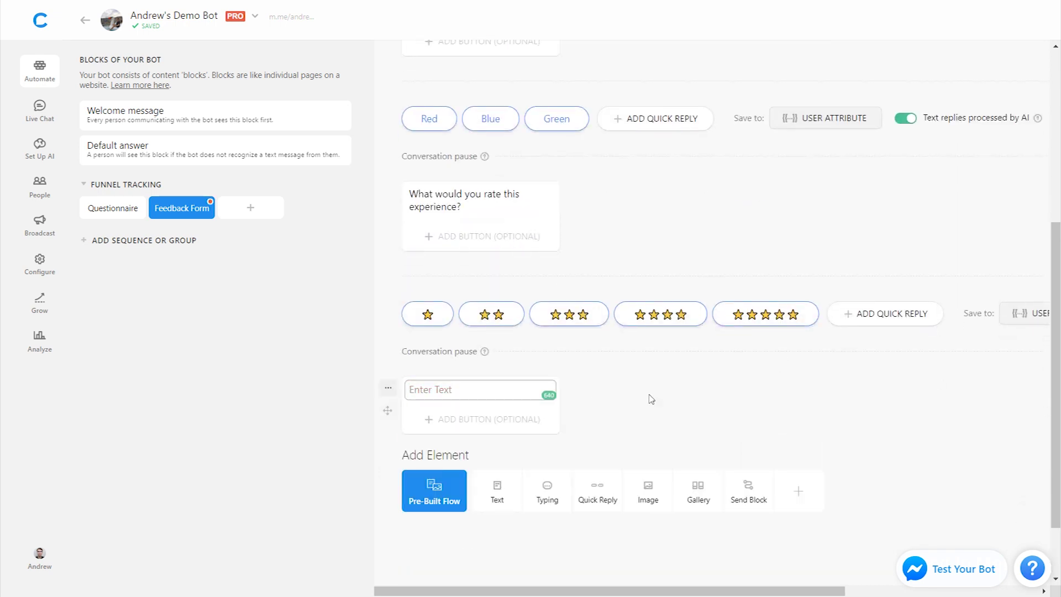
text(Thanks for your feedback!)
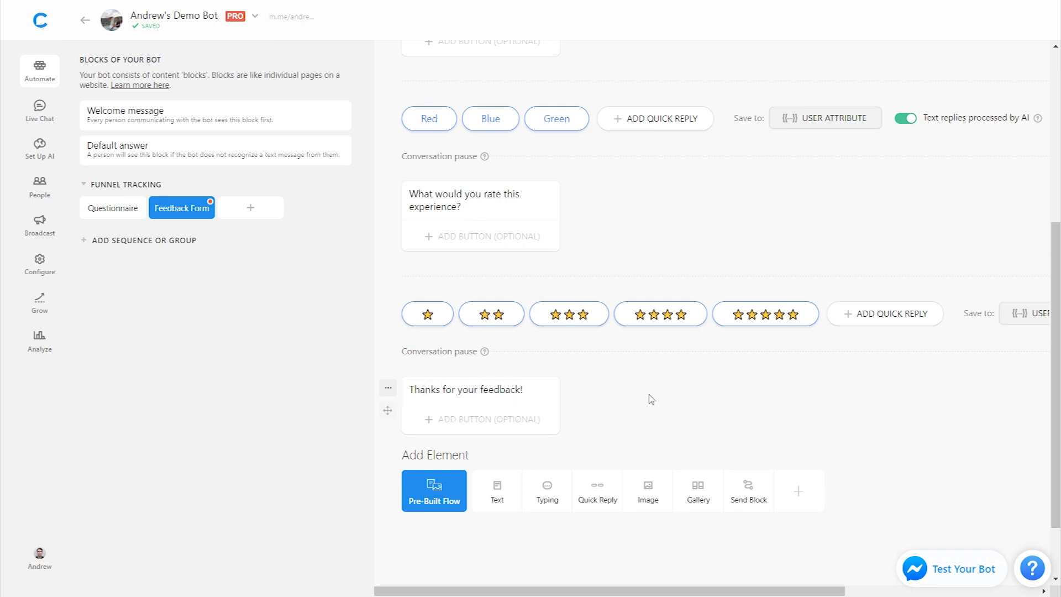
- Insert a Setup User Attribute card at the top setting {{feedback form}} to 'didn't submit email'
scroll(648, 399, up, 5)
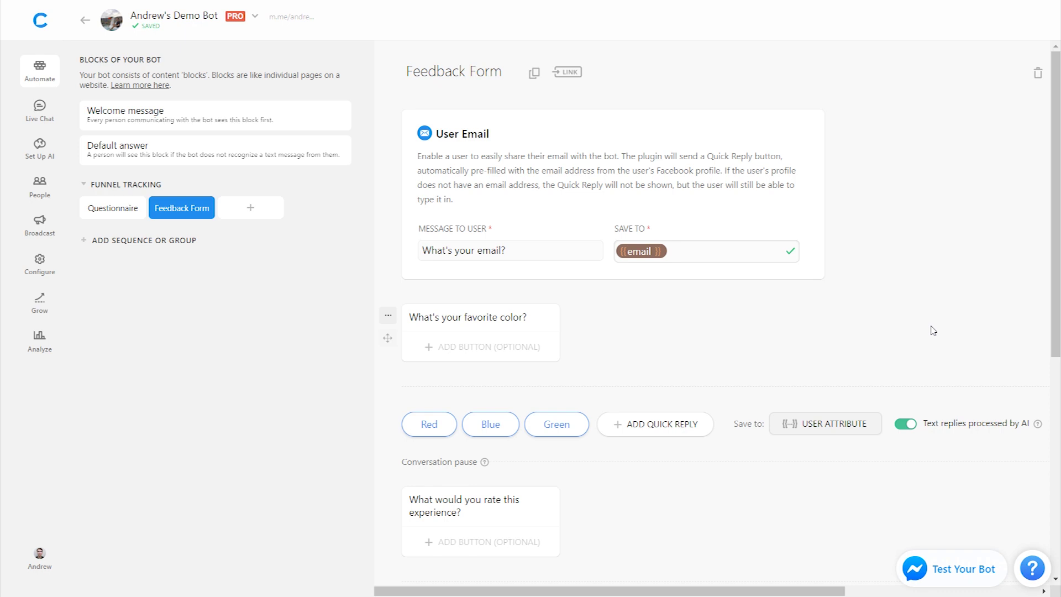
click(427, 106)
click(807, 97)
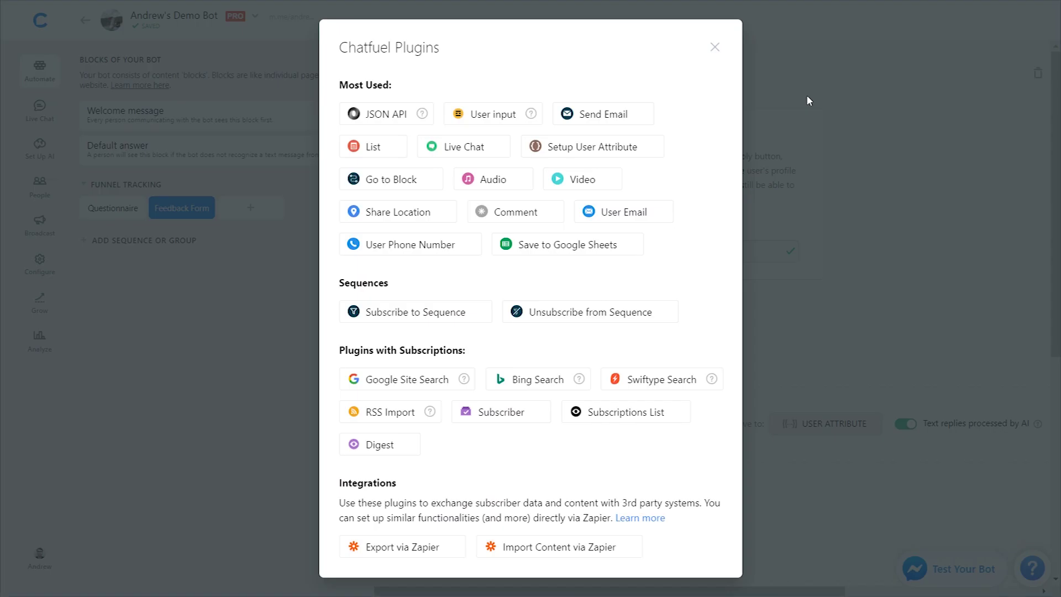
click(654, 148)
text(feedback form)
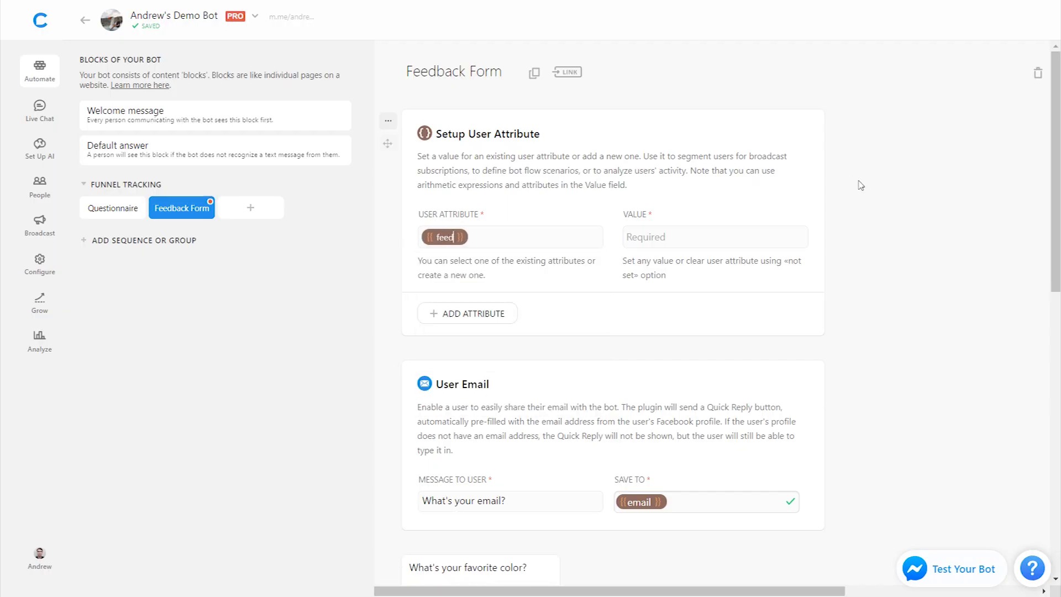
click(712, 239)
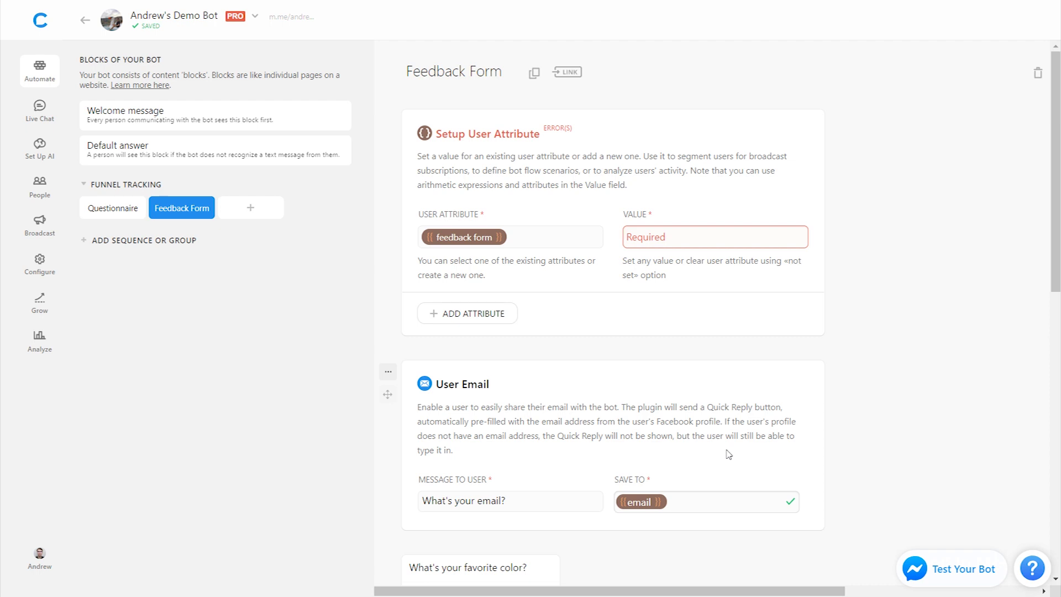
text(didn't submit email)
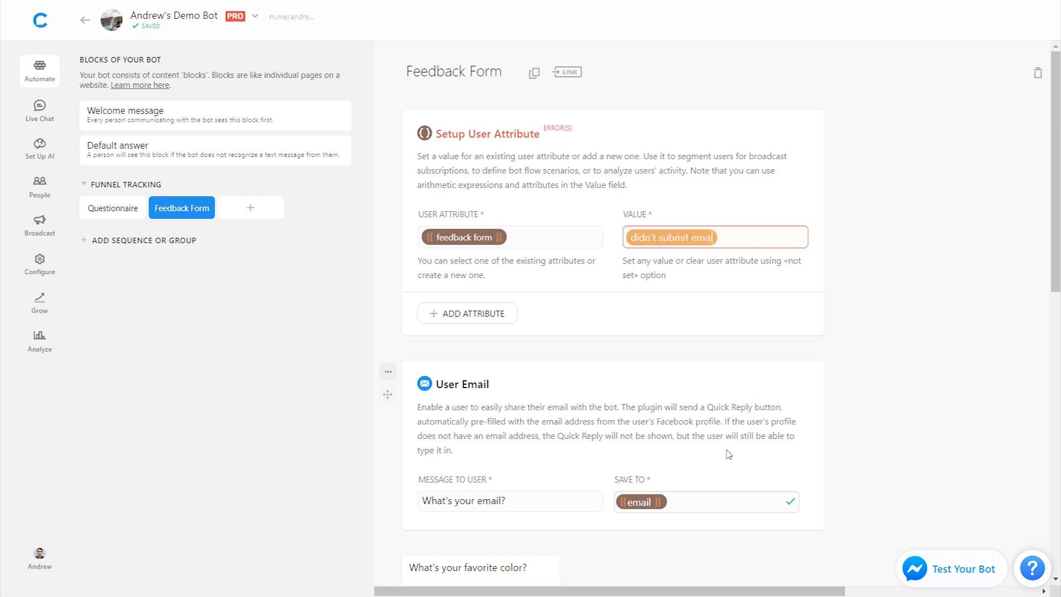
click(920, 397)
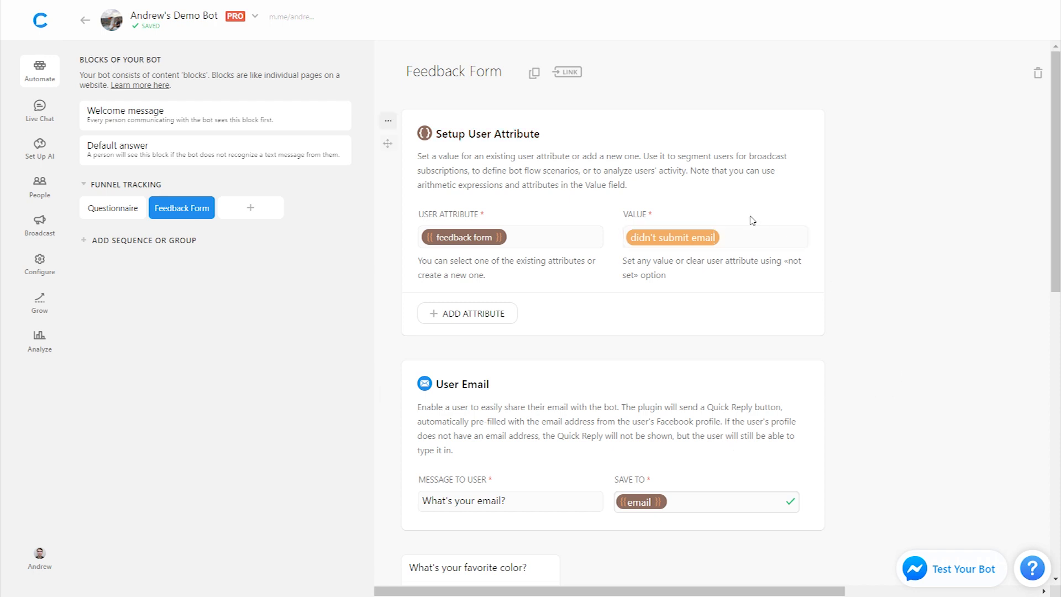
scroll(724, 429, down, 3)
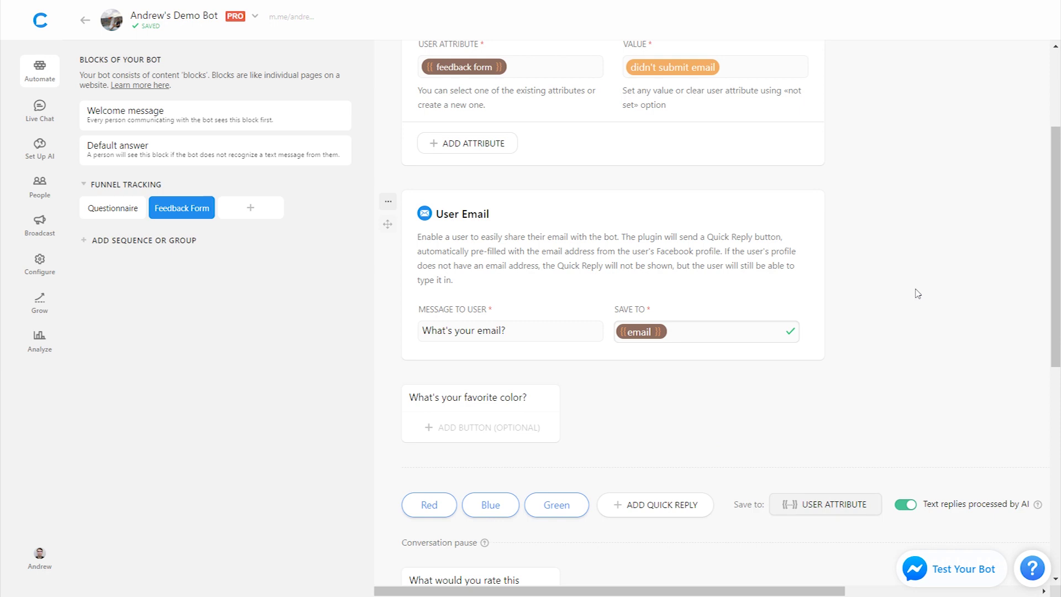
scroll(918, 293, up, 2)
scroll(918, 294, down, 4)
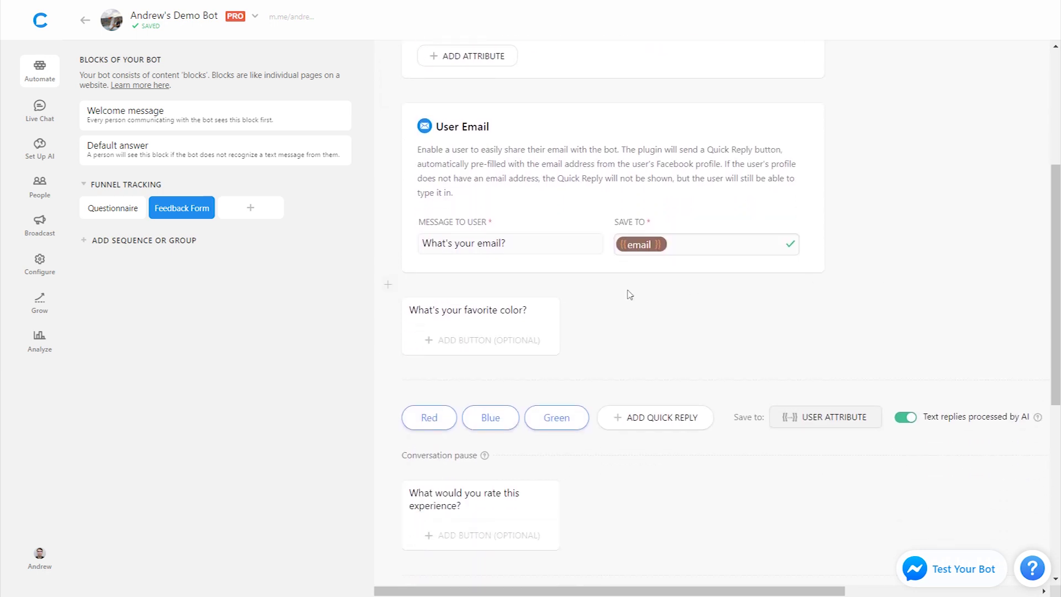
- After the email question, add a Setup User Attribute setting {{feedback form}} to 'didn't submit color'
click(388, 284)
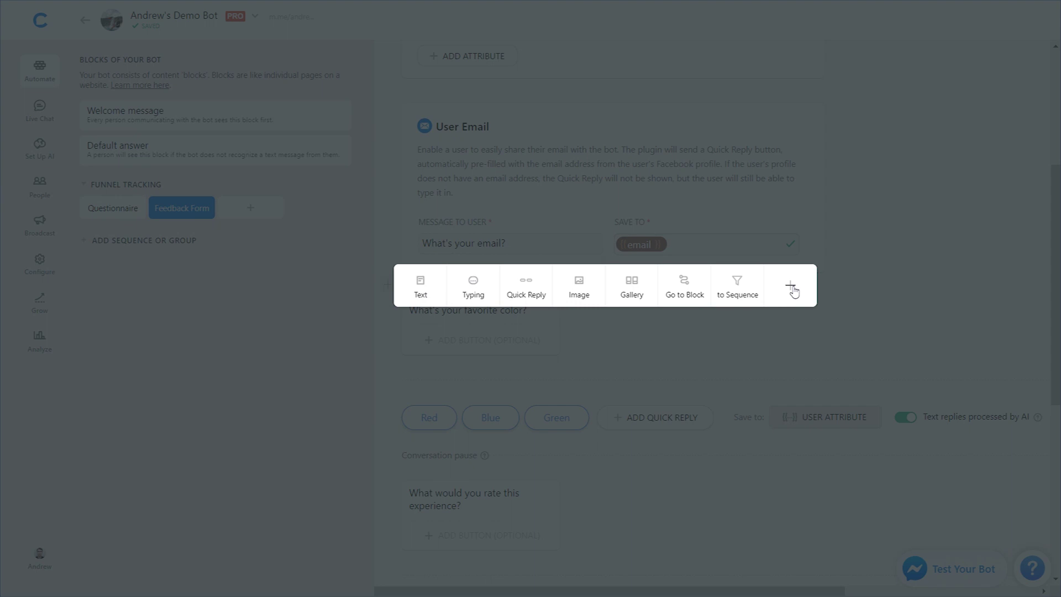
click(791, 286)
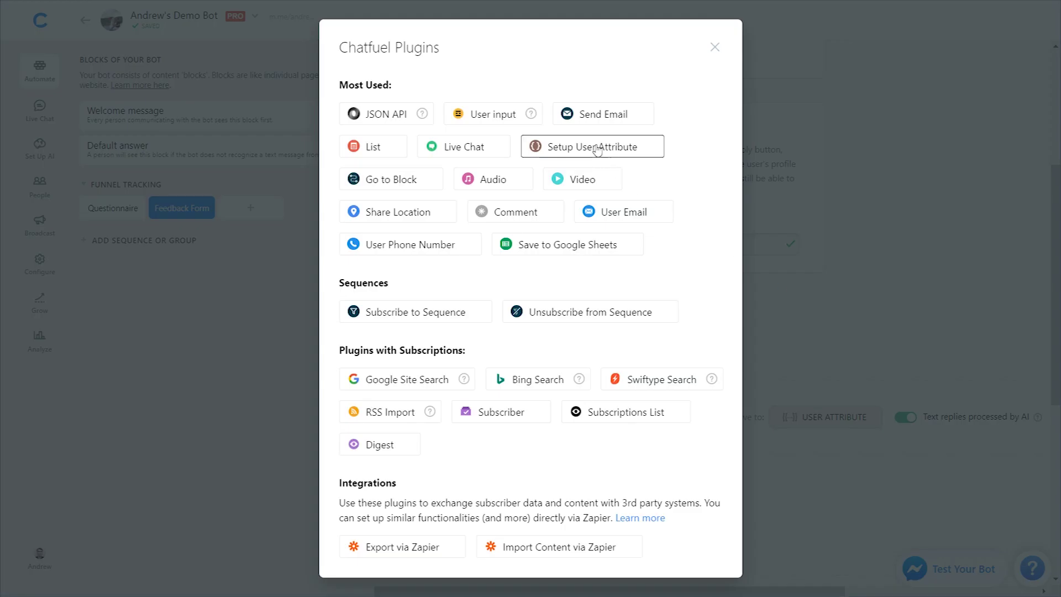
click(608, 158)
text(feedback)
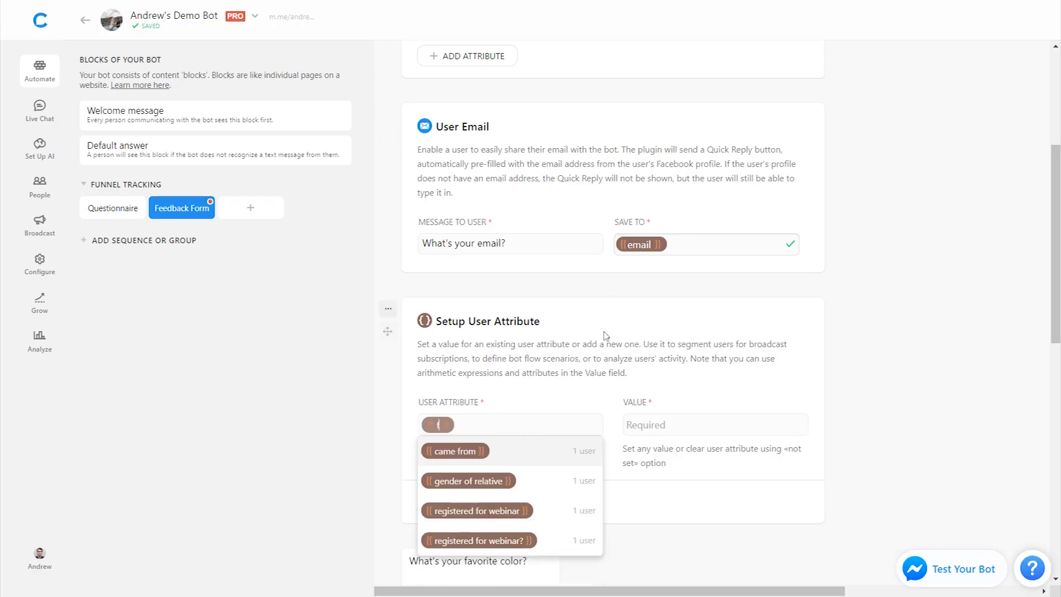
text( form)
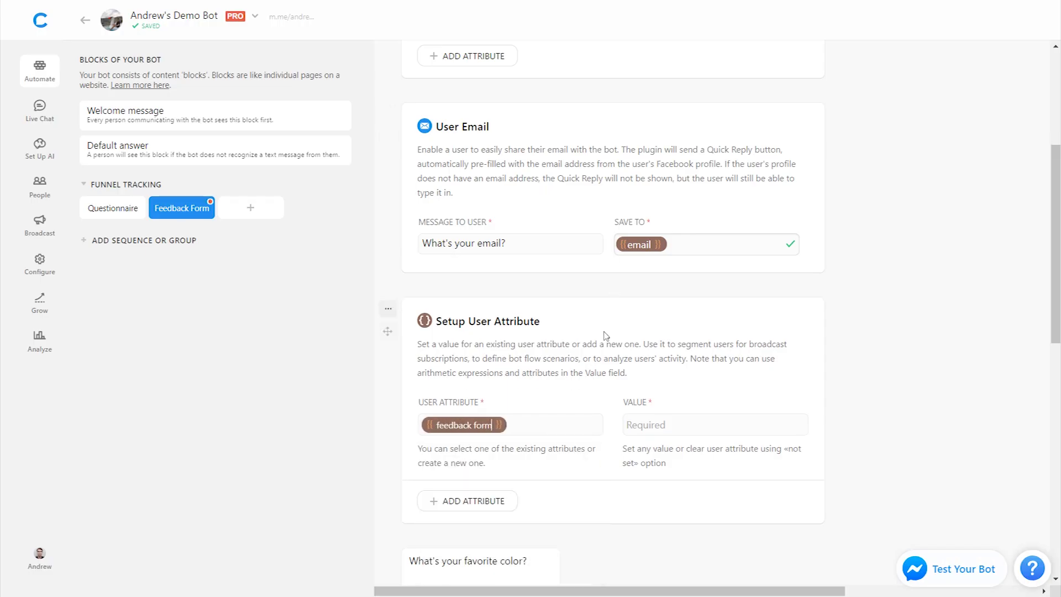
text(d)
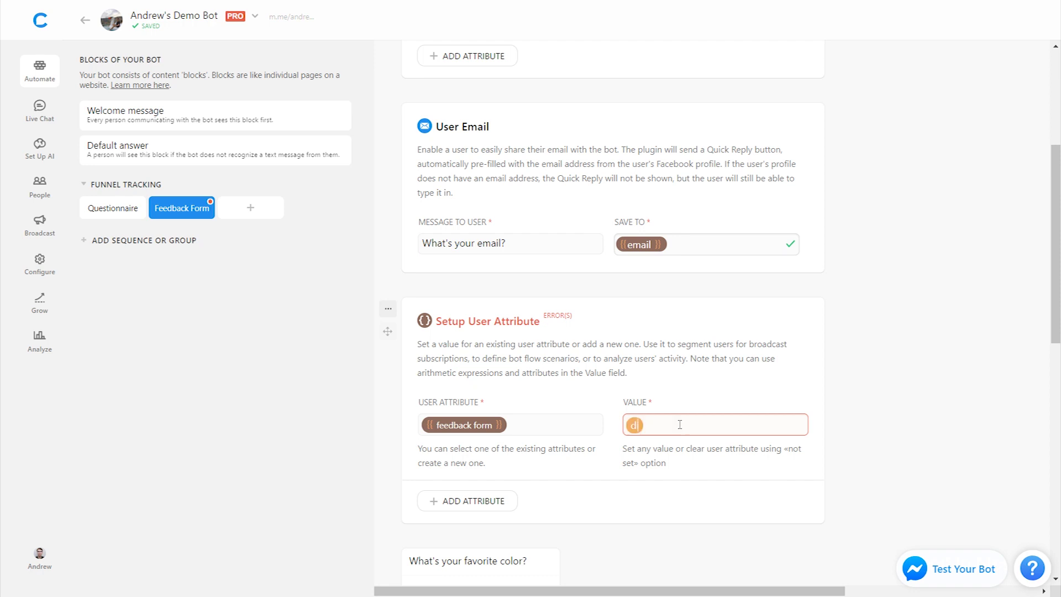
text(idn't submit color)
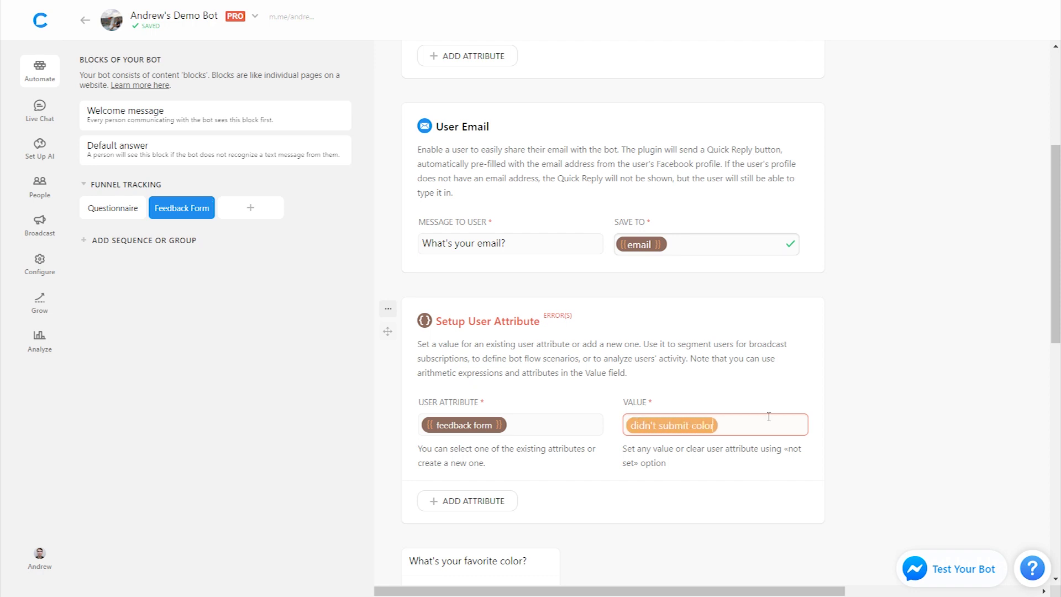
click(943, 423)
scroll(942, 423, up, 5)
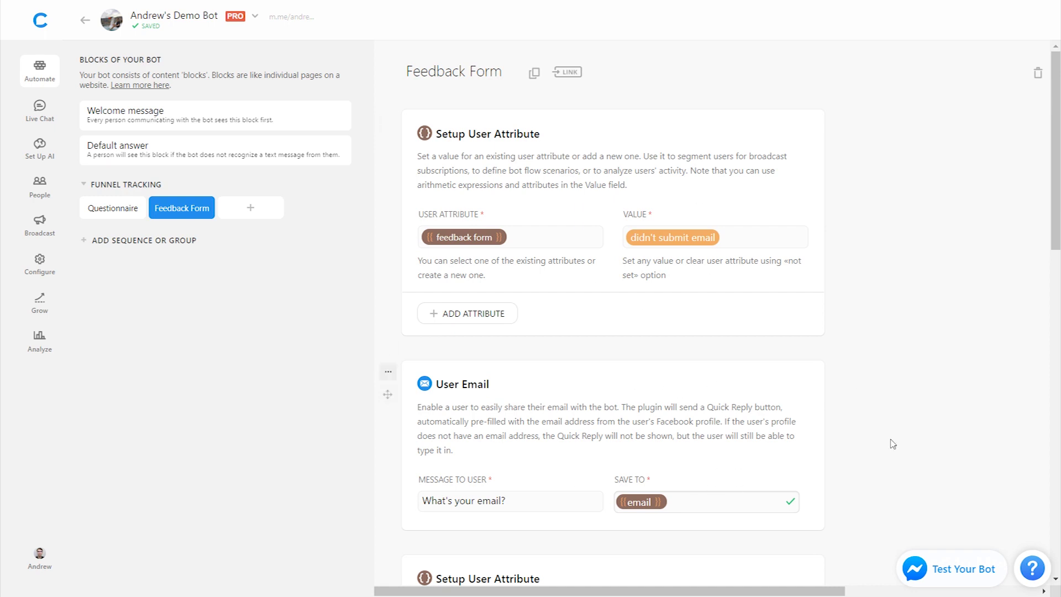
scroll(635, 247, down, 3)
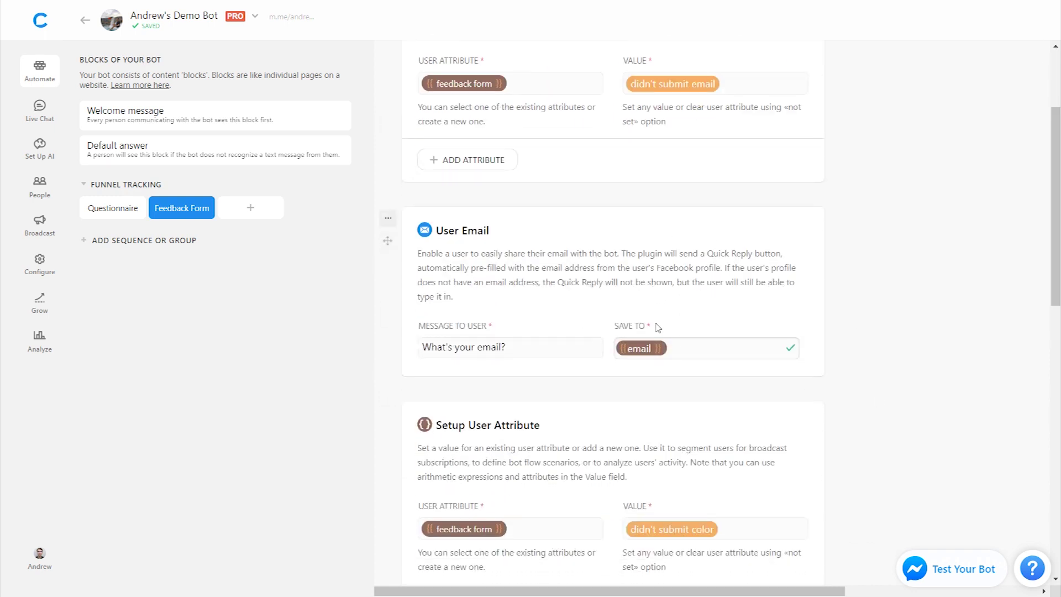
scroll(657, 326, down, 3)
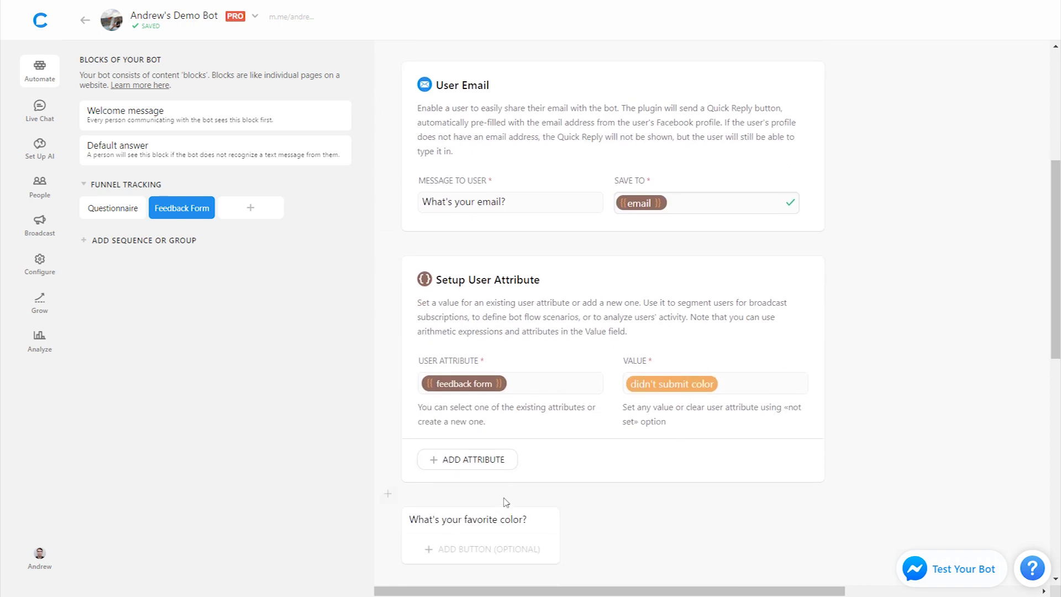
scroll(505, 500, down, 2)
scroll(820, 429, down, 5)
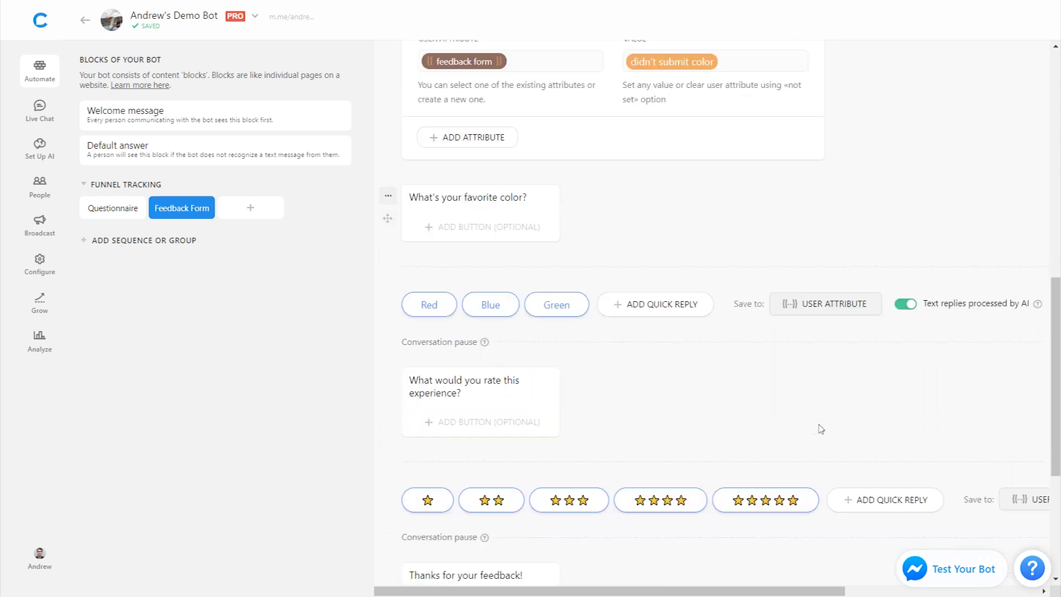
- Before the rating question, add a Setup User Attribute setting {{feedback form}} to 'didn't submit rating'
click(389, 316)
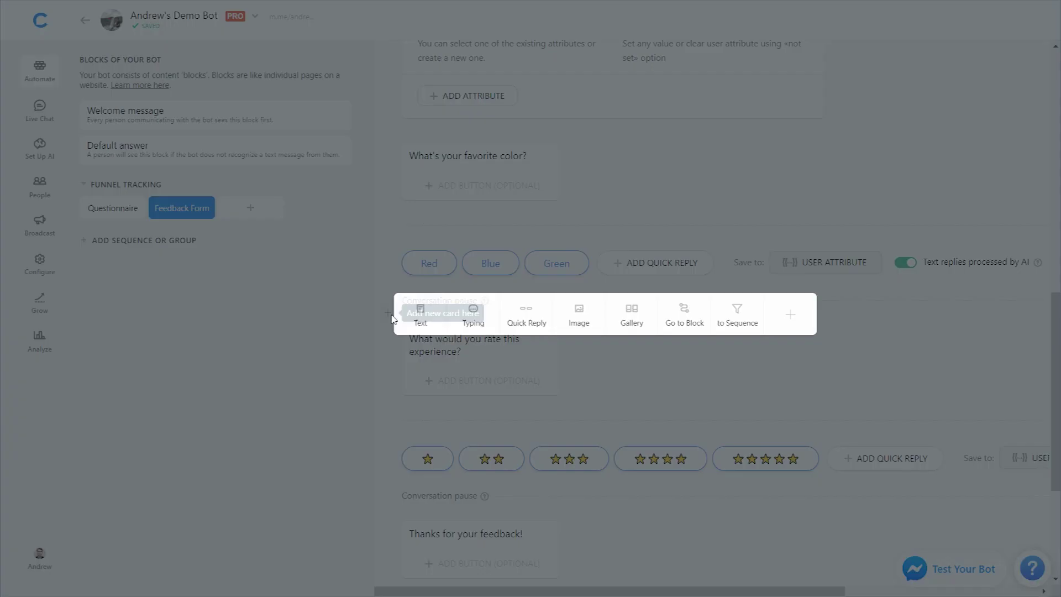
click(805, 314)
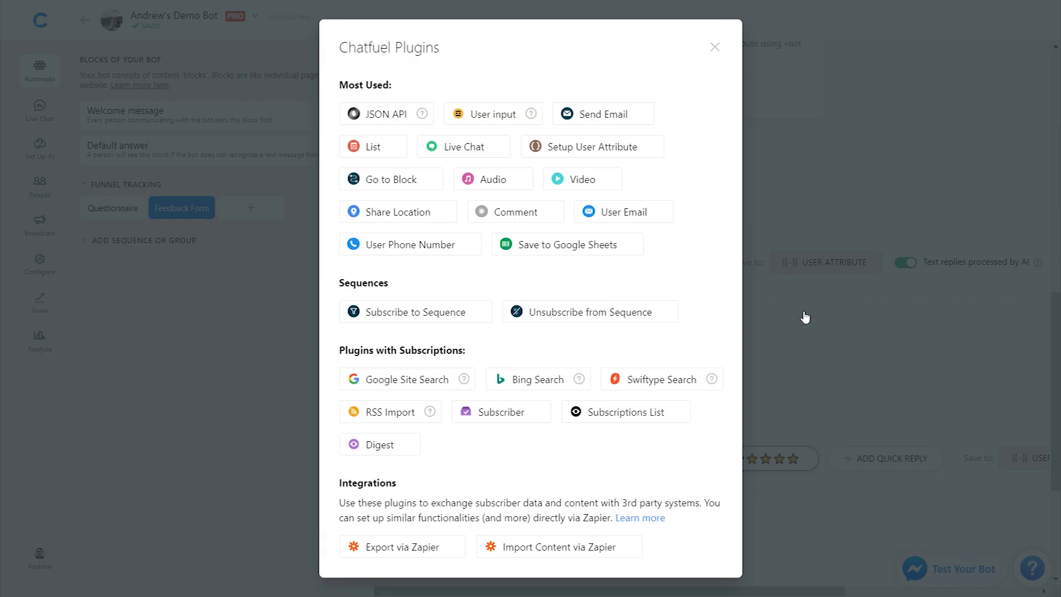
click(587, 148)
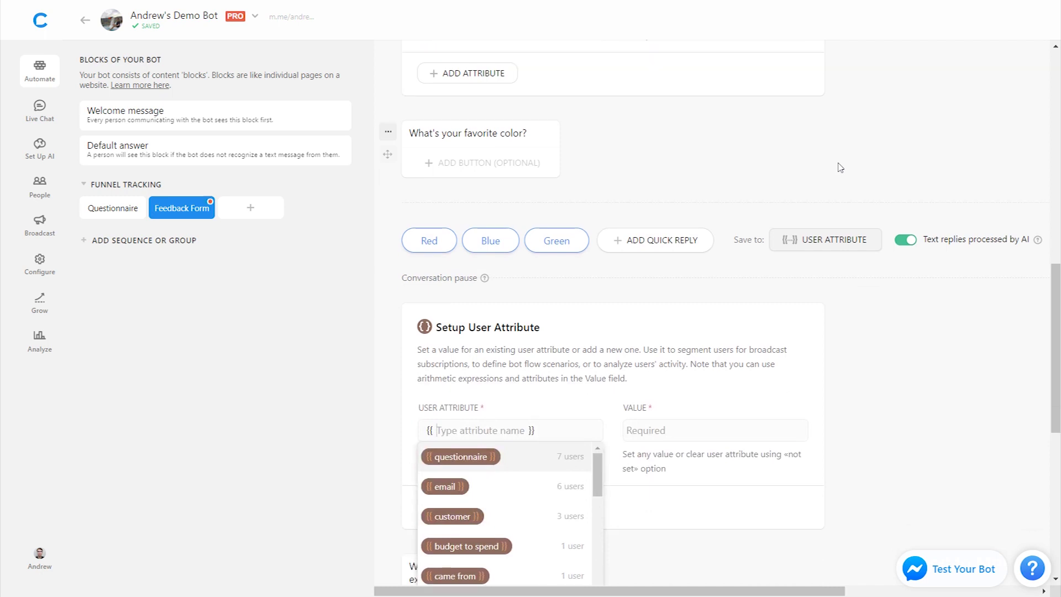
text(feedback form)
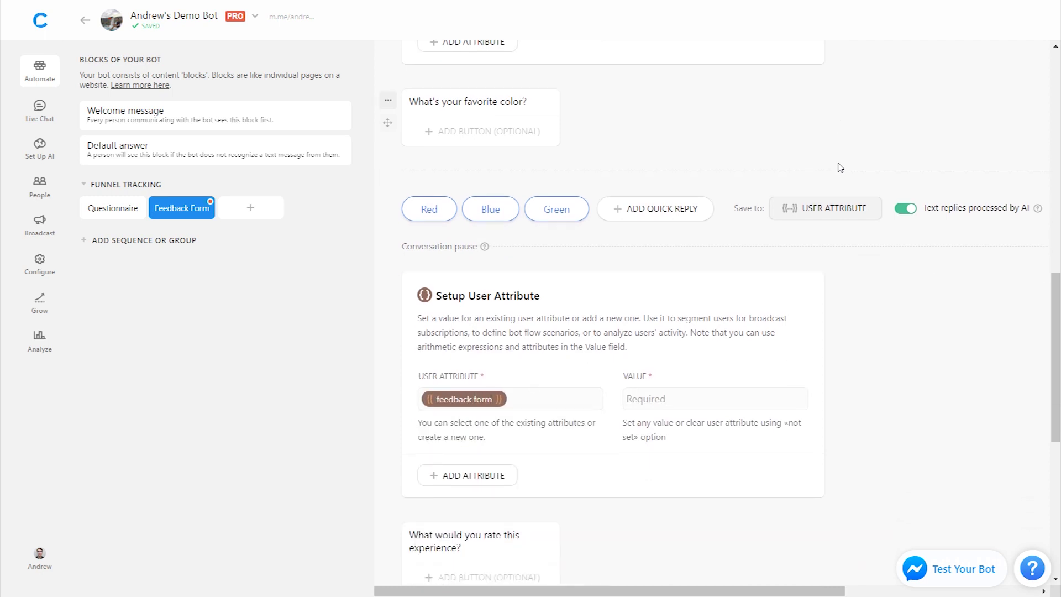
scroll(840, 167, down, 2)
click(669, 286)
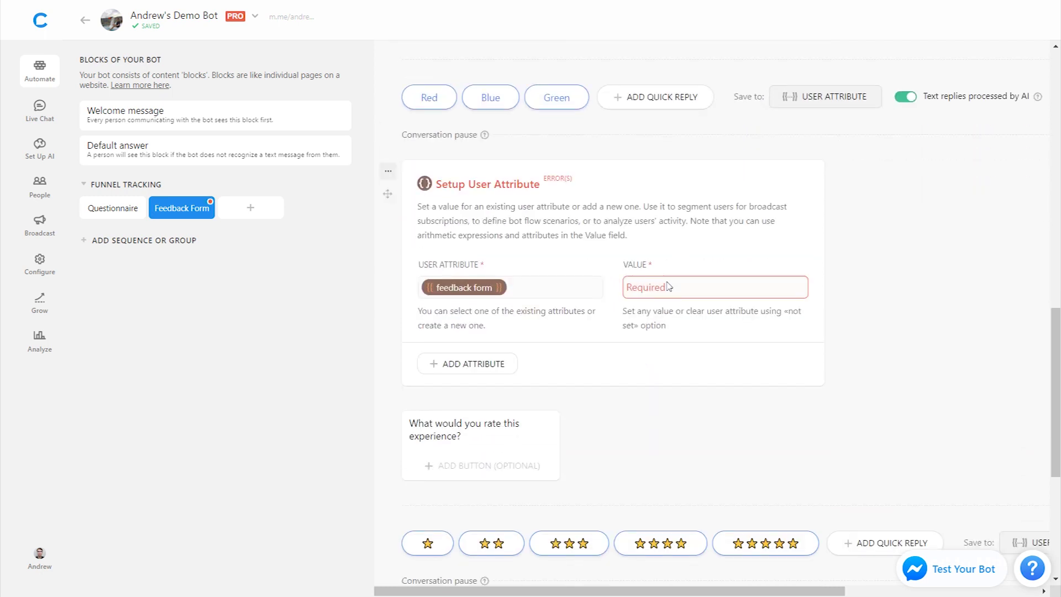
text(didn't submit rating)
click(911, 315)
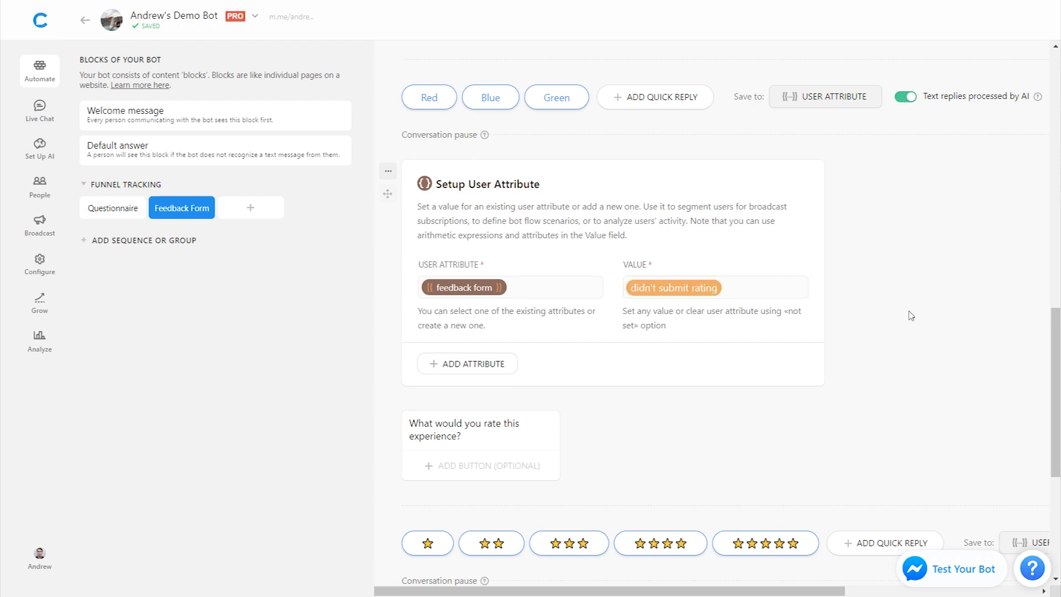
scroll(911, 316, down, 2)
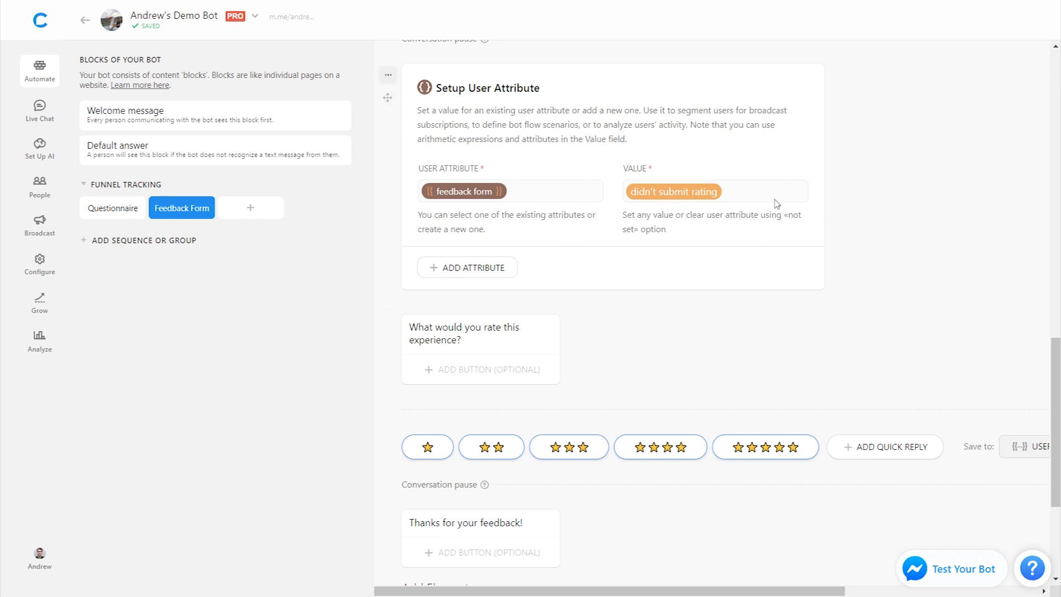
scroll(877, 287, down, 2)
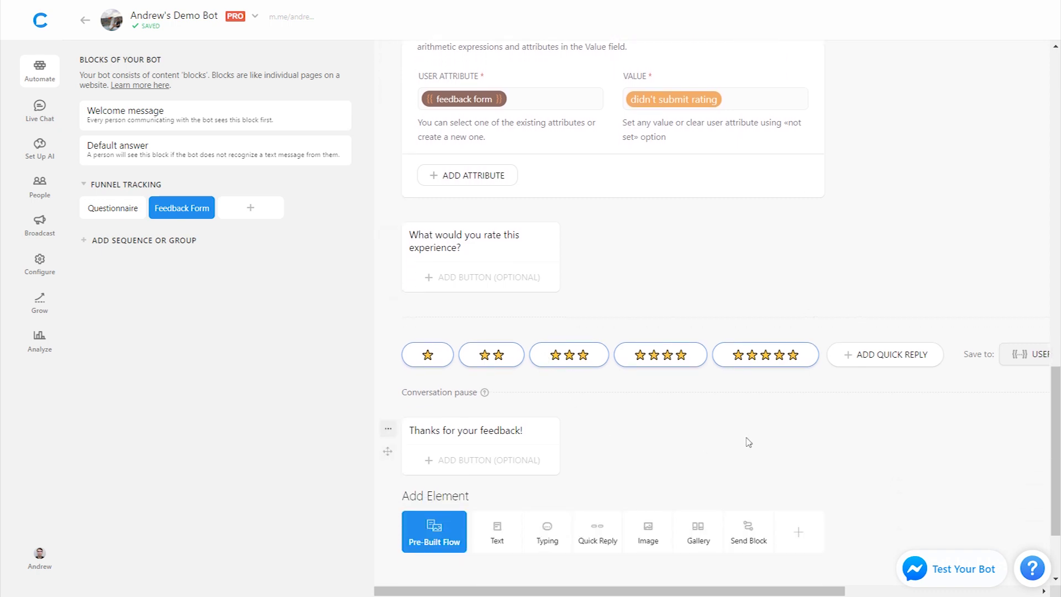
scroll(748, 442, down, 1)
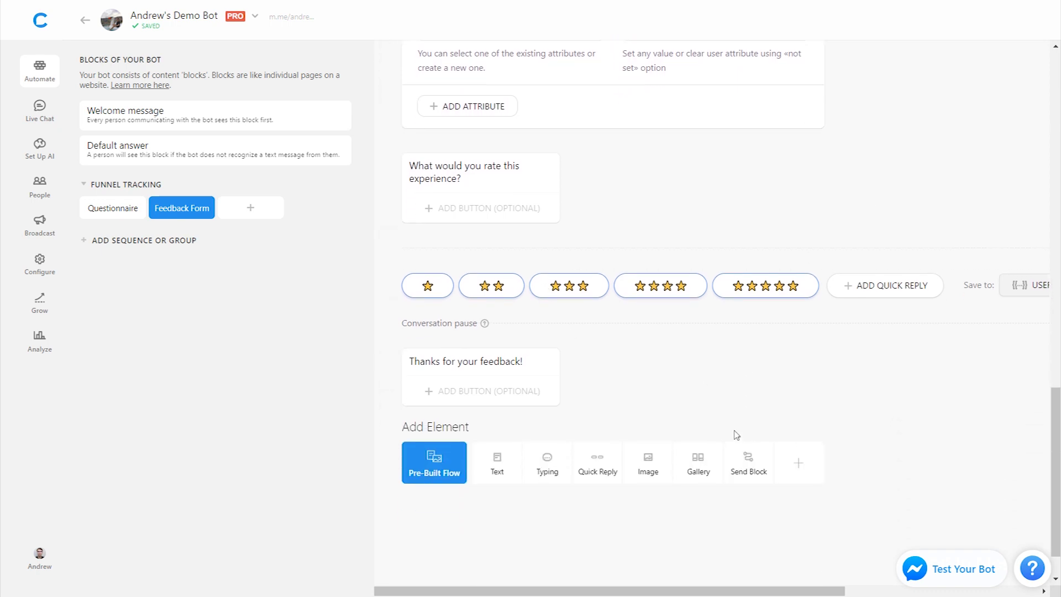
- Before the thank-you message, add a Setup User Attribute setting {{feedback form}} to 'completed'
click(390, 338)
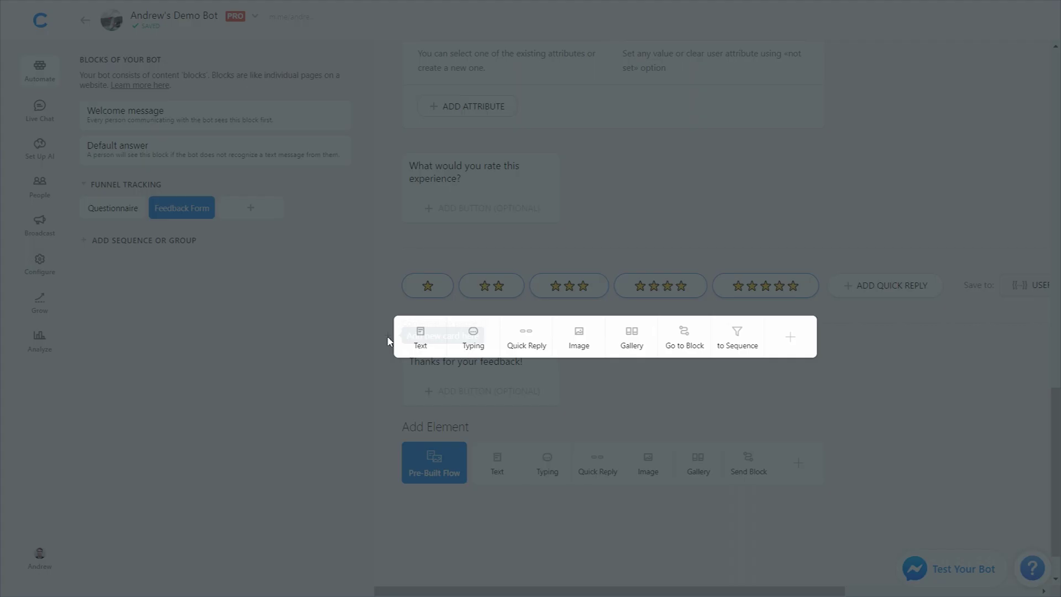
click(786, 352)
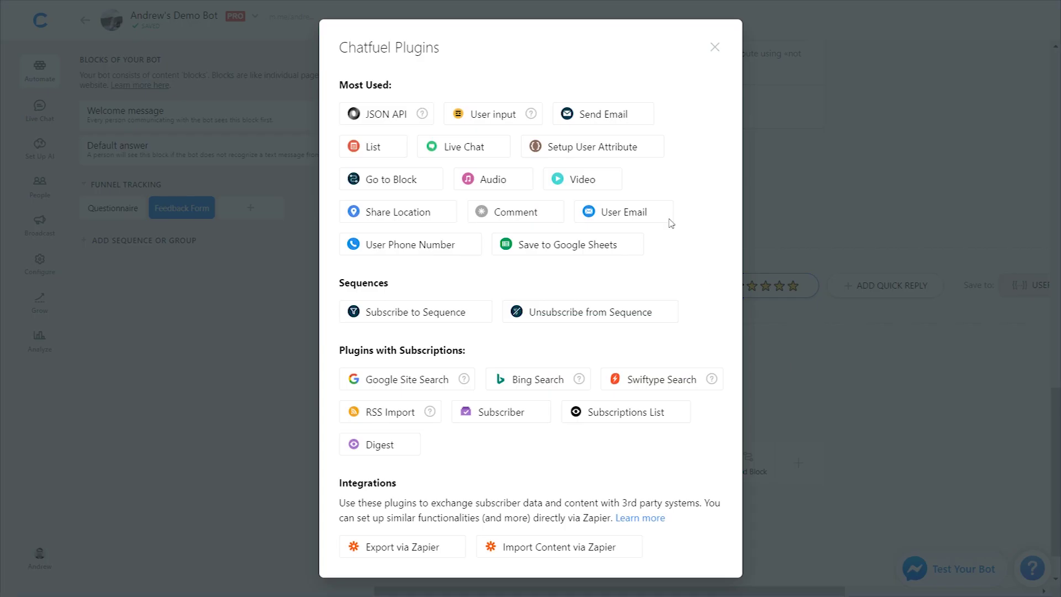
click(602, 148)
scroll(745, 339, down, 2)
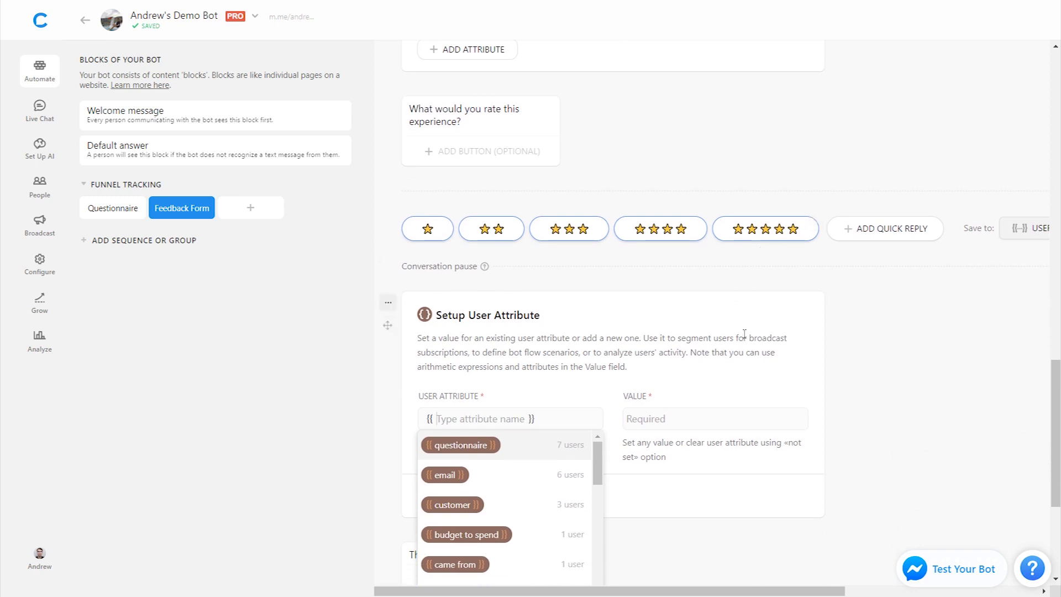
text(feedback form)
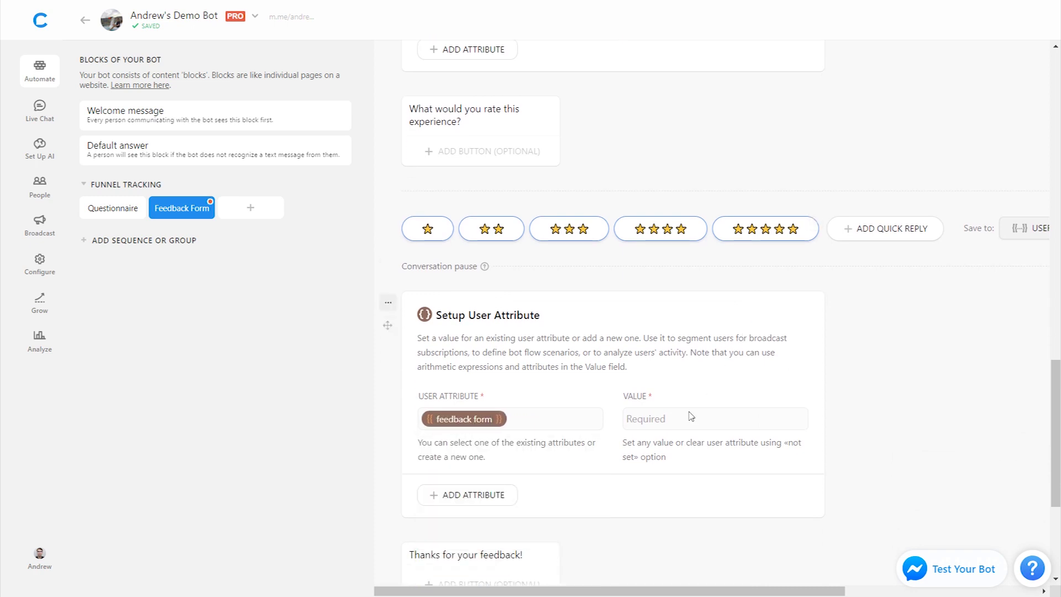
click(675, 417)
text(completed)
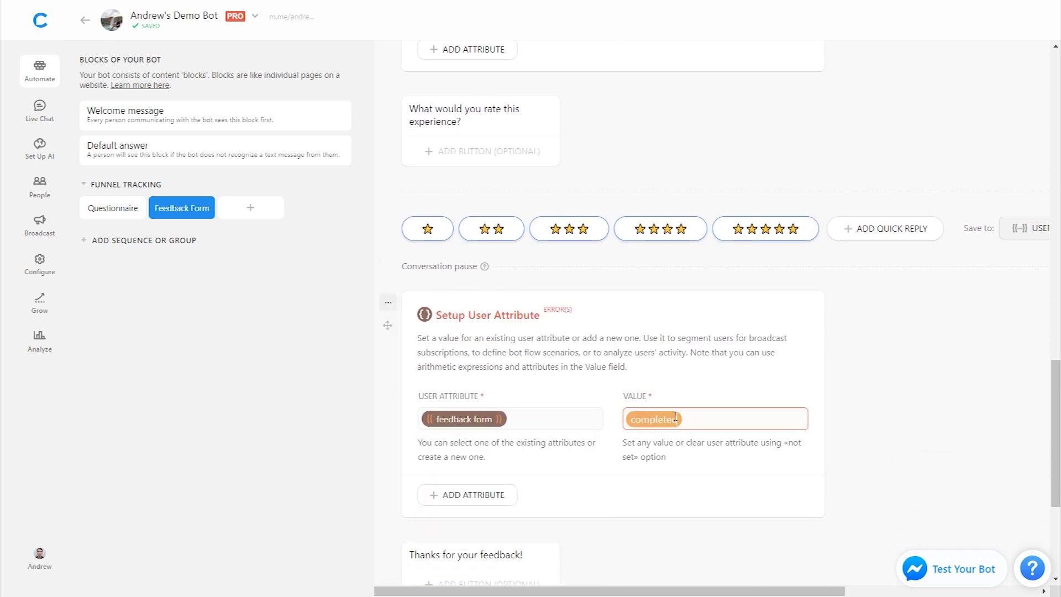
click(913, 390)
- Review every card of the finished Feedback Form block, then go to the People page
scroll(913, 390, up, 15)
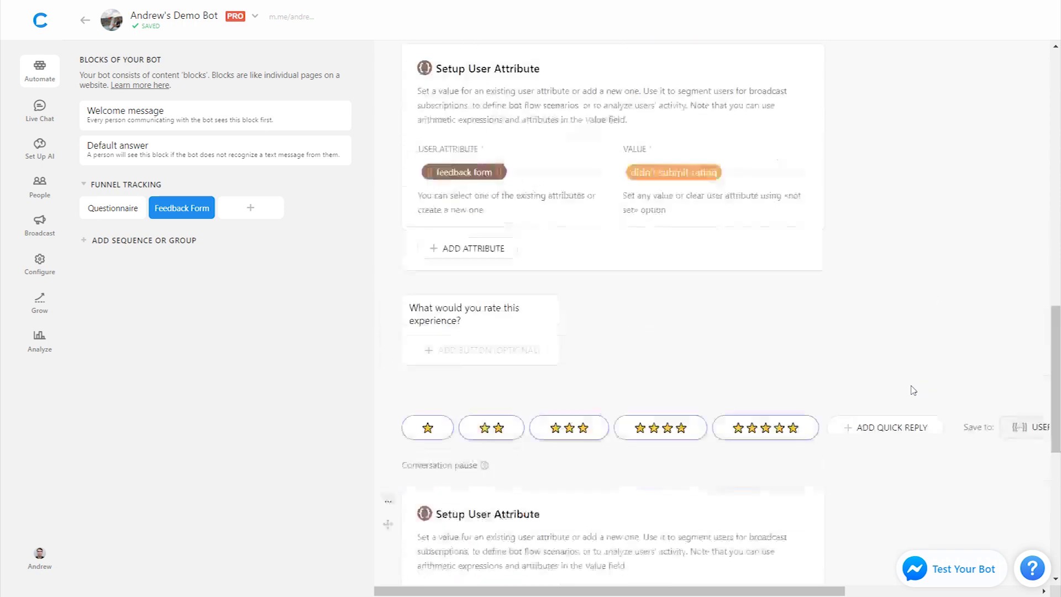
scroll(913, 390, down, 3)
scroll(913, 390, down, 10)
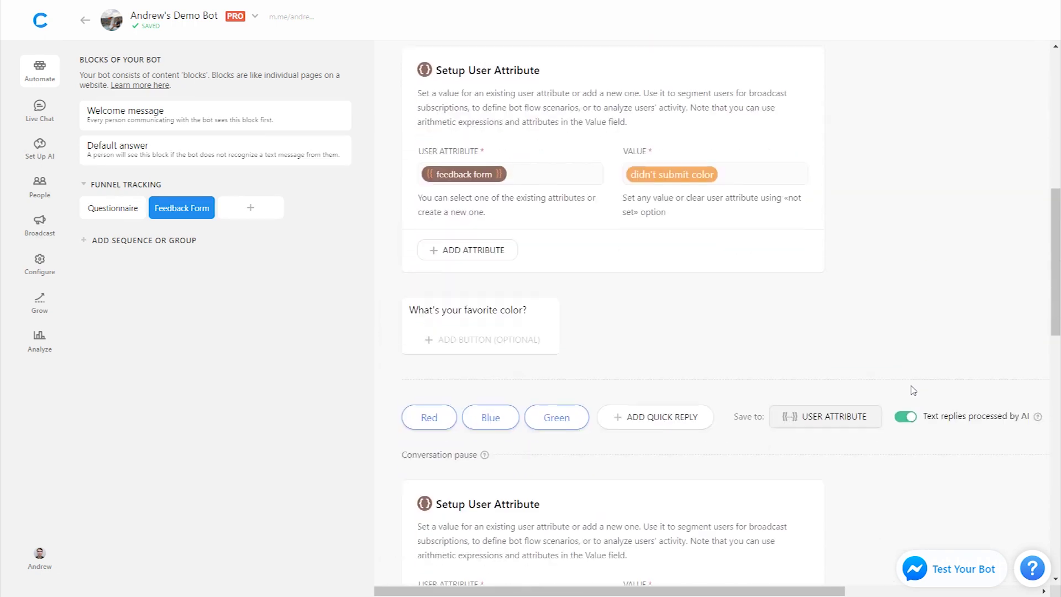
scroll(913, 390, up, 2)
scroll(913, 390, up, 2)
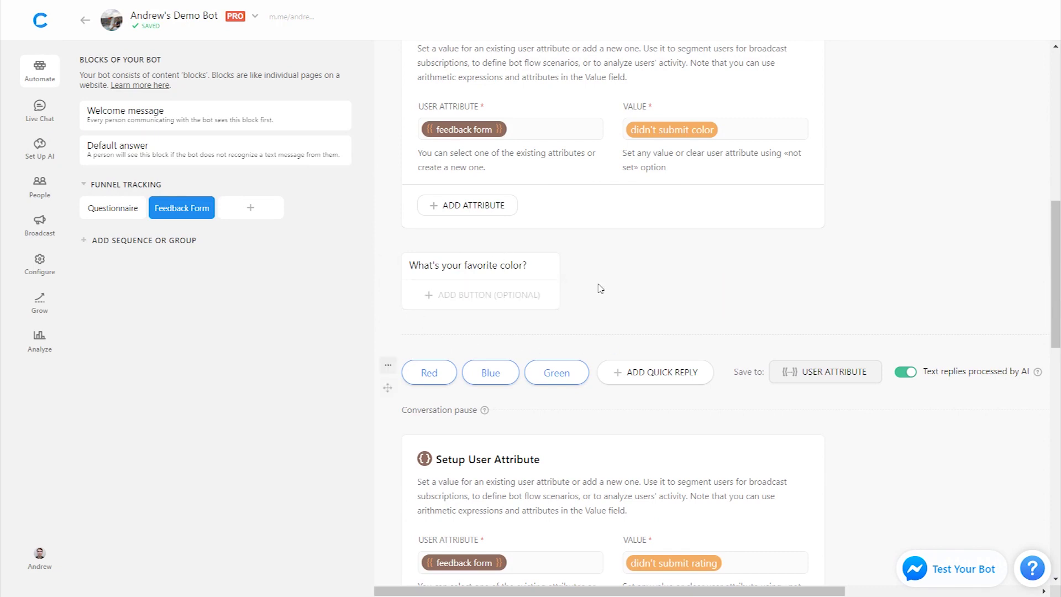
scroll(593, 329, up, 1)
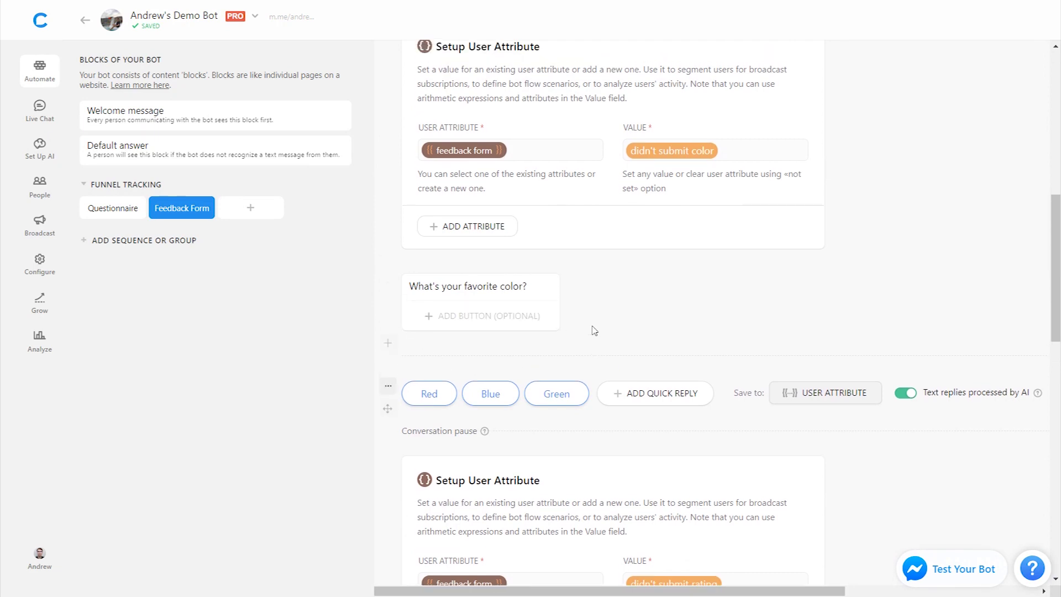
scroll(593, 330, down, 3)
scroll(731, 366, up, 5)
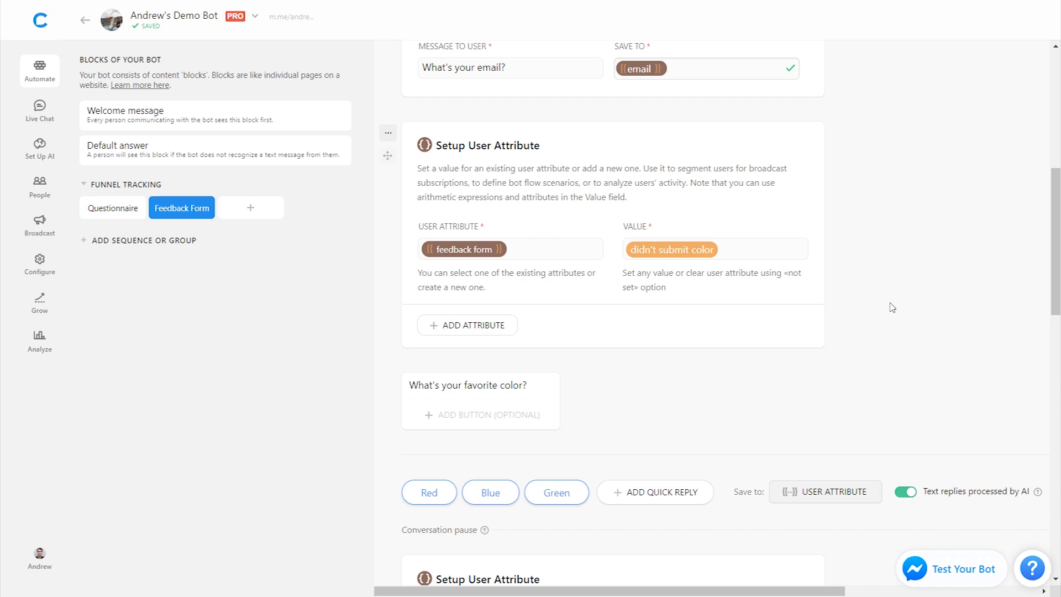
scroll(892, 307, up, 8)
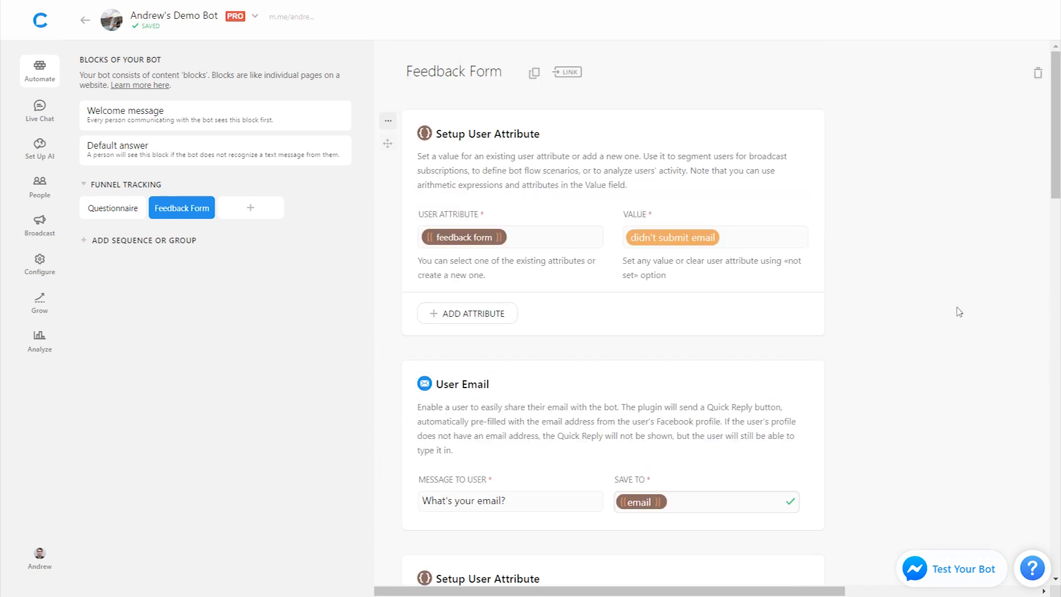
scroll(958, 312, down, 3)
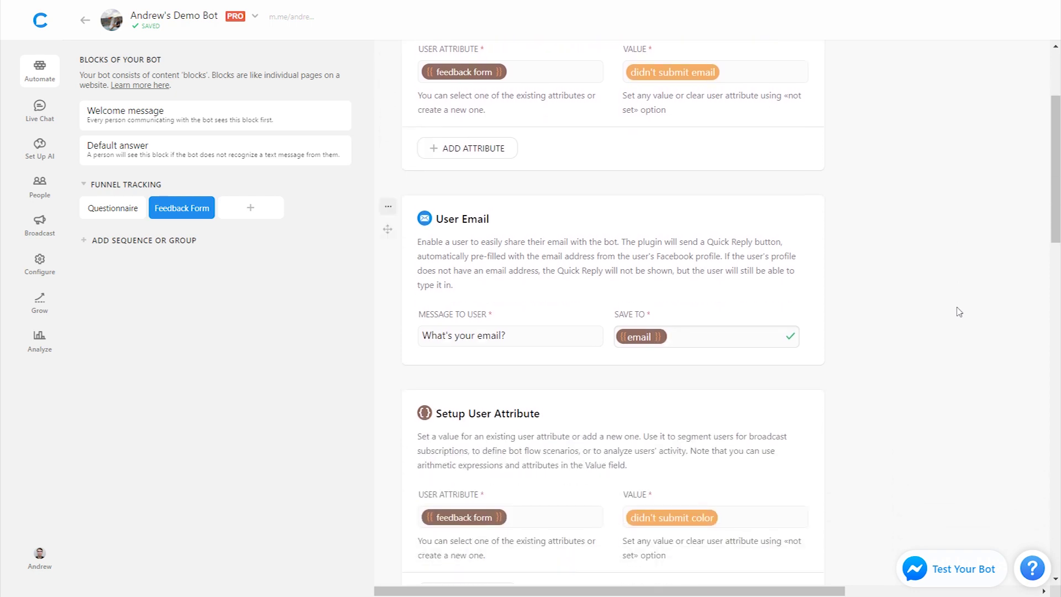
scroll(959, 312, down, 15)
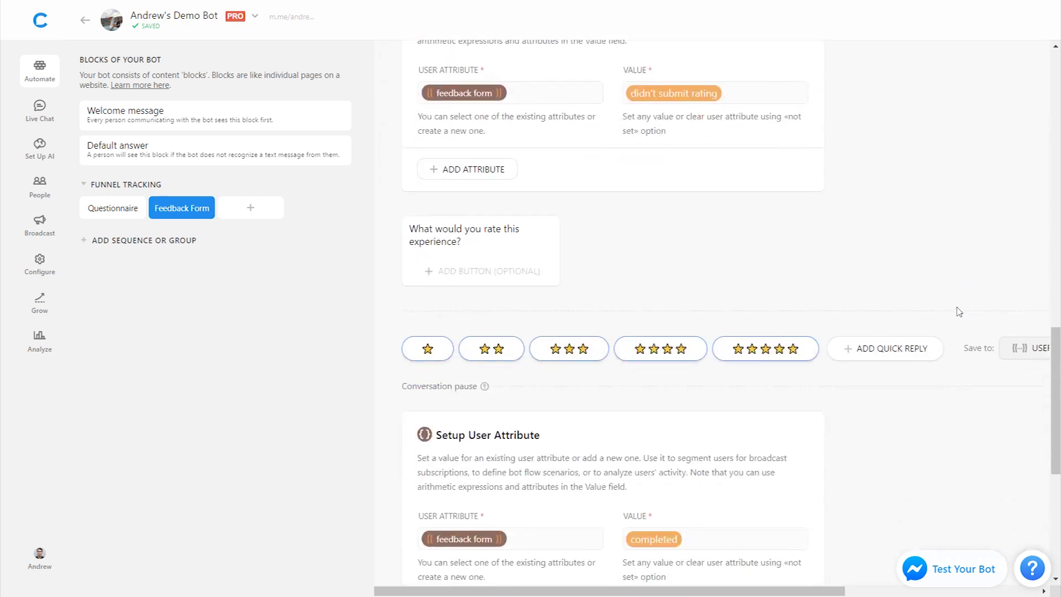
scroll(959, 312, down, 5)
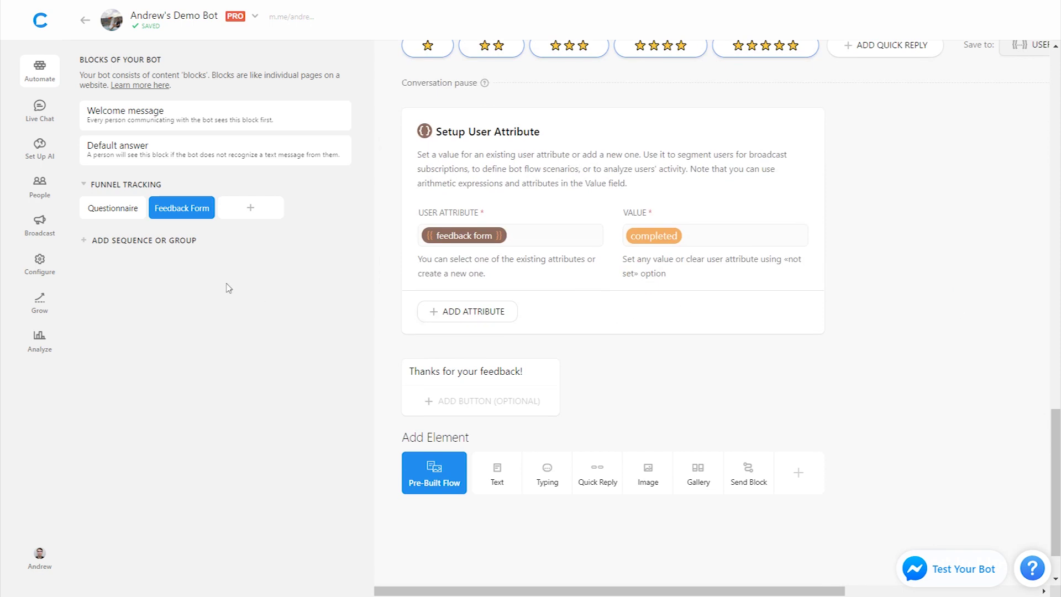
click(48, 197)
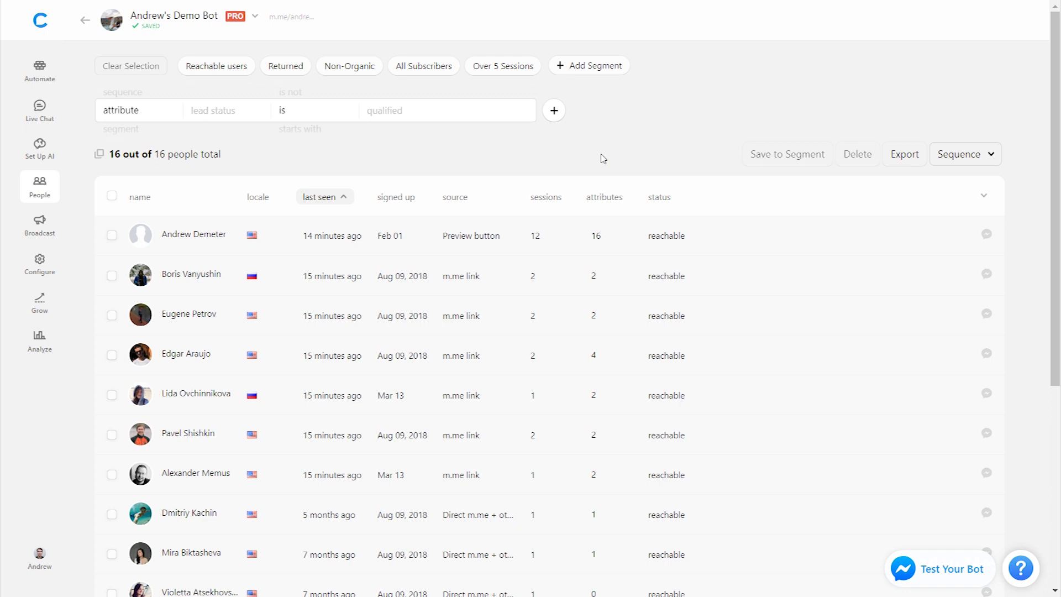
- Set the people filter's attribute to questionnaire
click(218, 115)
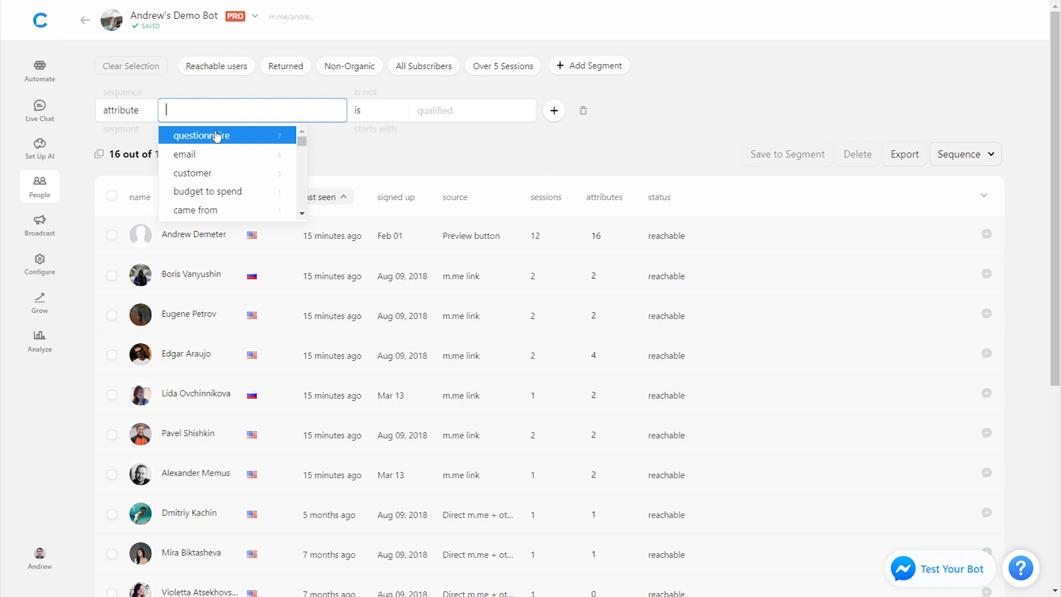
click(217, 135)
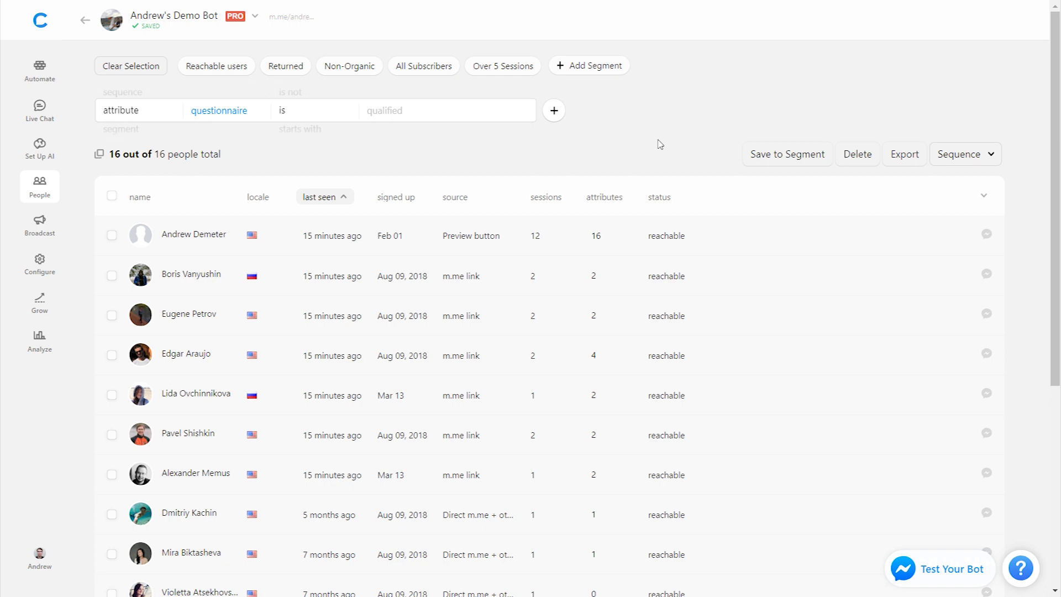
- Browse questionnaire values: not set 10, completed form 3, didn't submit rating 2, didn't submit color 1
click(511, 120)
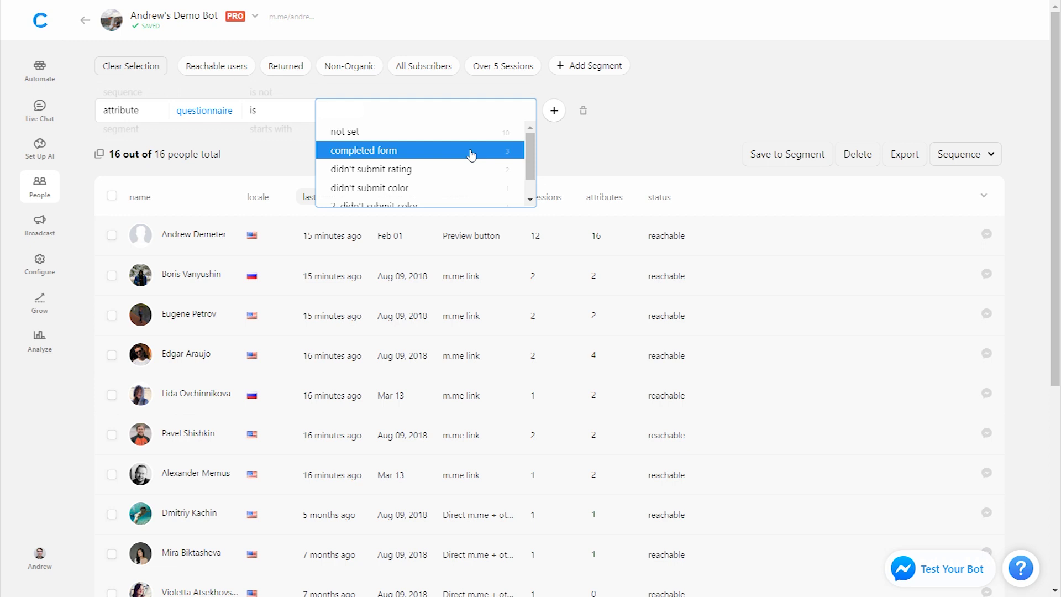
scroll(471, 156, down, 1)
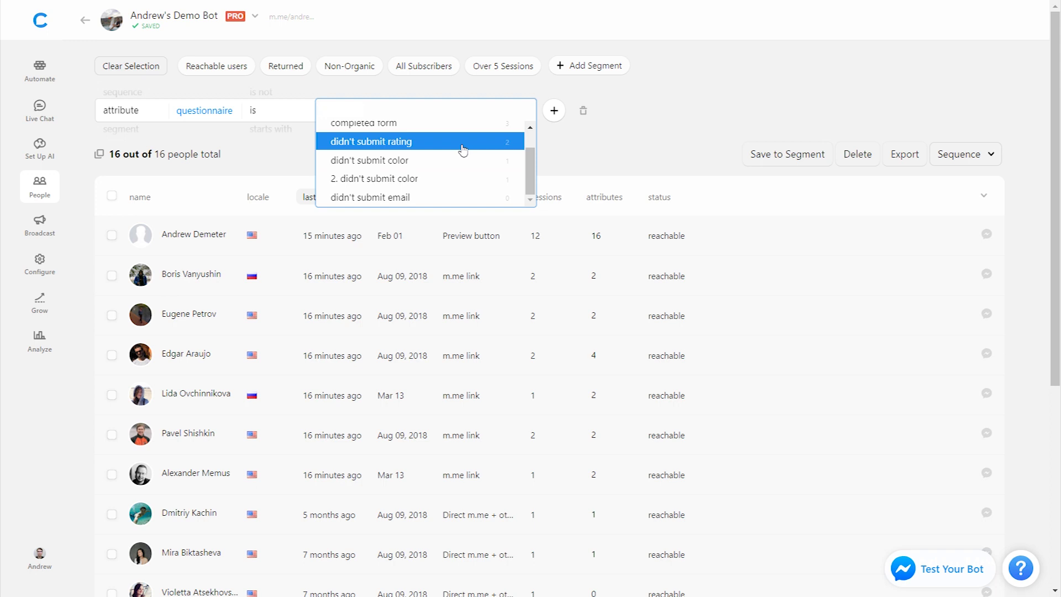
scroll(463, 150, up, 1)
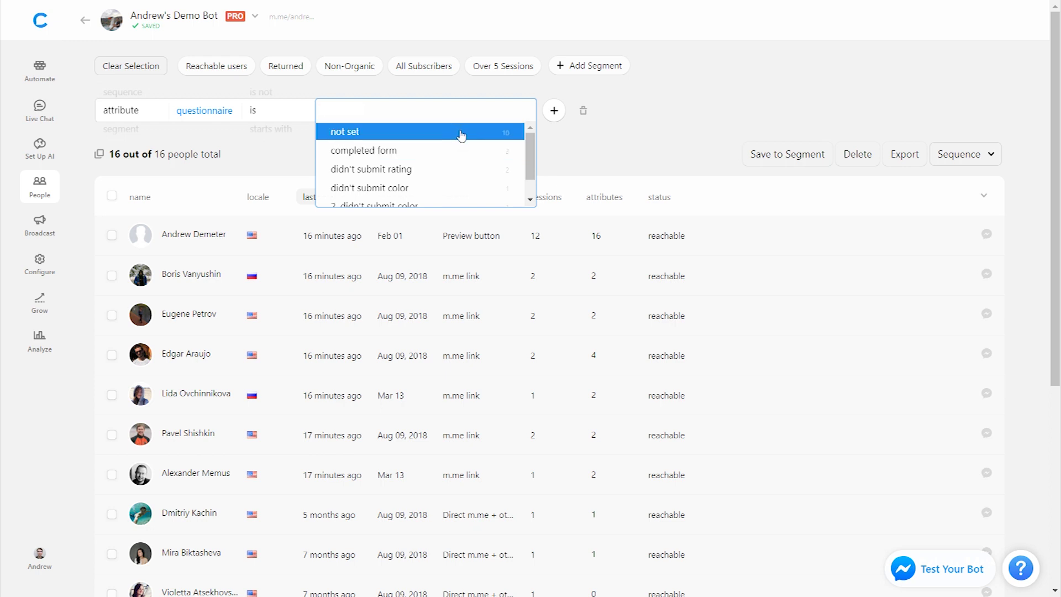